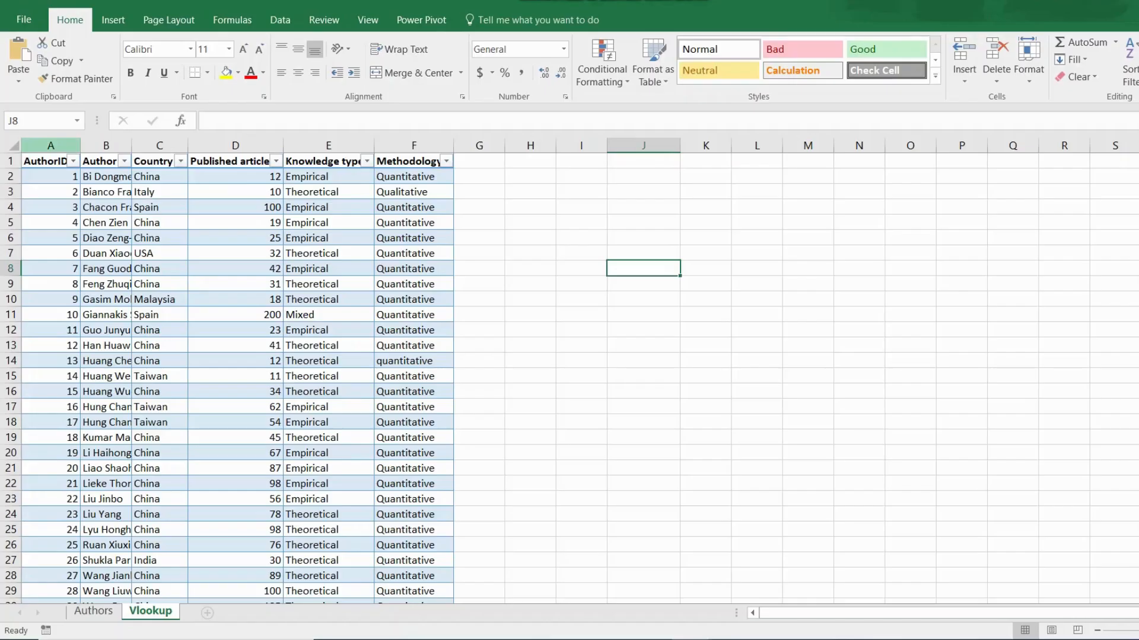
Select each author table column in turn, from AuthorID through Methodology.
{"action": "left_click", "coordinate": [50, 156]}
{"action": "left_click", "coordinate": [105, 155]}
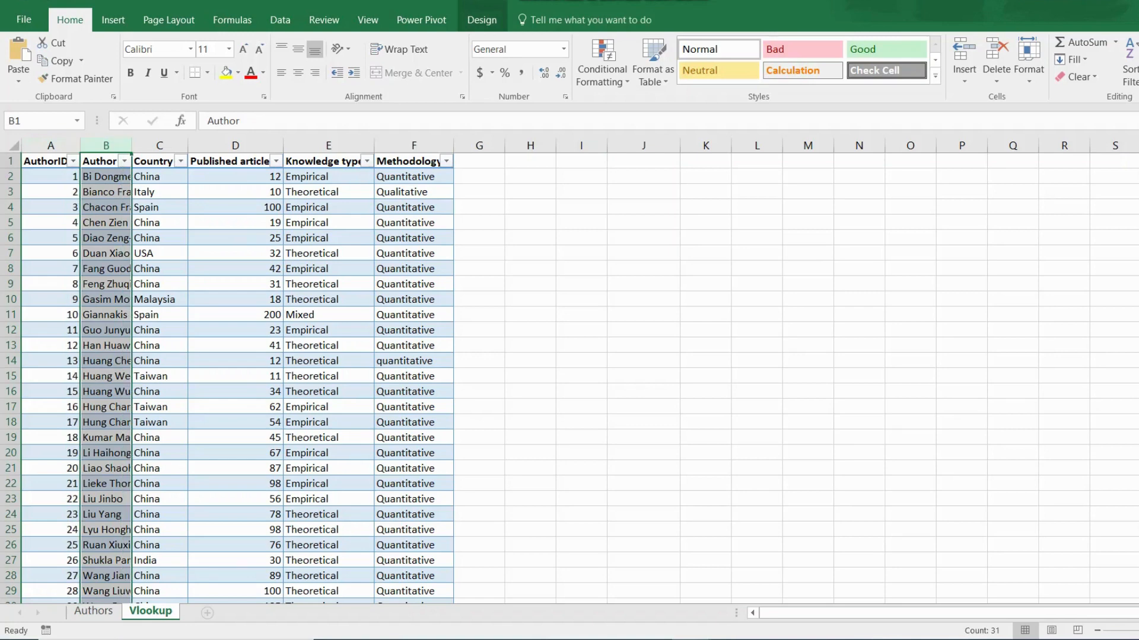
{"action": "left_click", "coordinate": [159, 155]}
{"action": "left_click", "coordinate": [235, 155]}
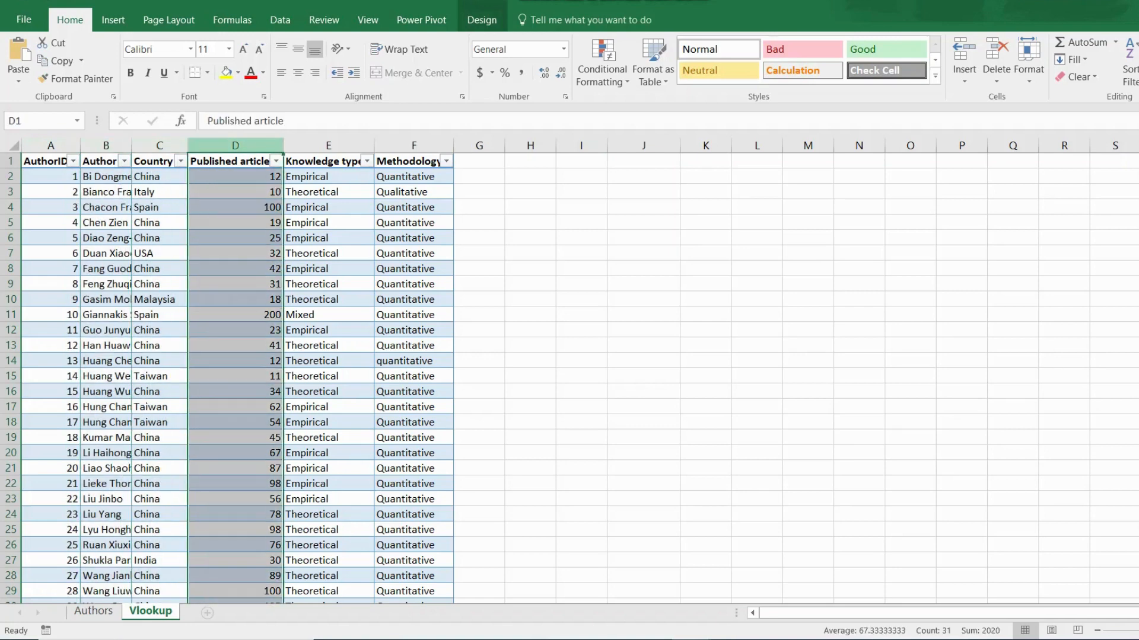
{"action": "left_click", "coordinate": [328, 155]}
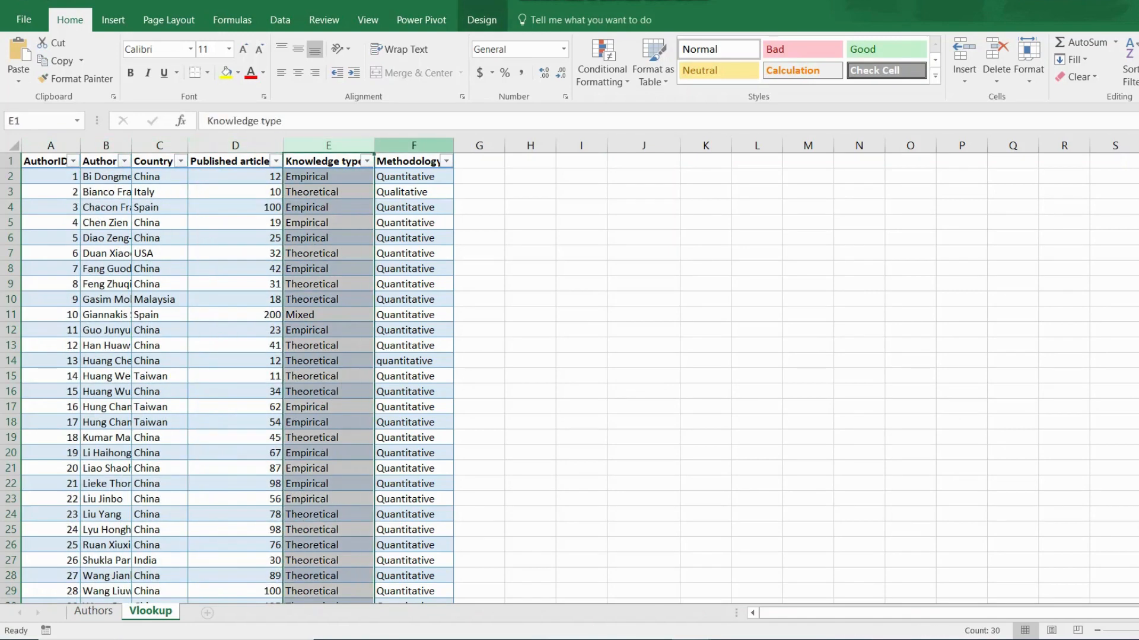
{"action": "left_click", "coordinate": [414, 155]}
Enter 'Author' in J8 and 'Published articles' in J9.
{"action": "left_click", "coordinate": [630, 268]}
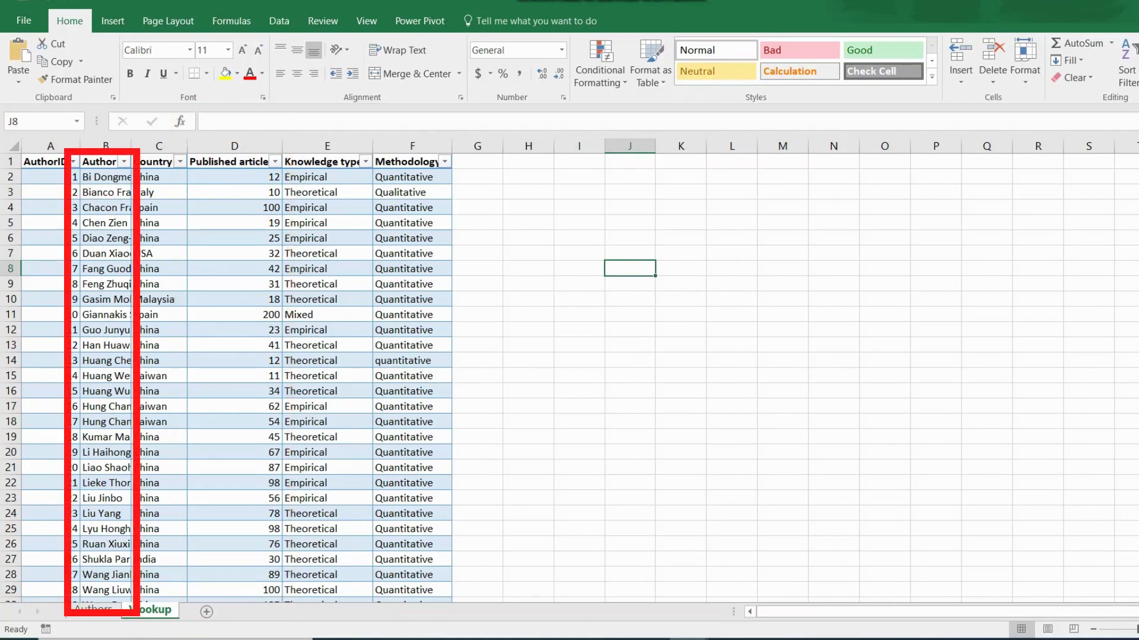
{"action": "key", "text": "F2"}
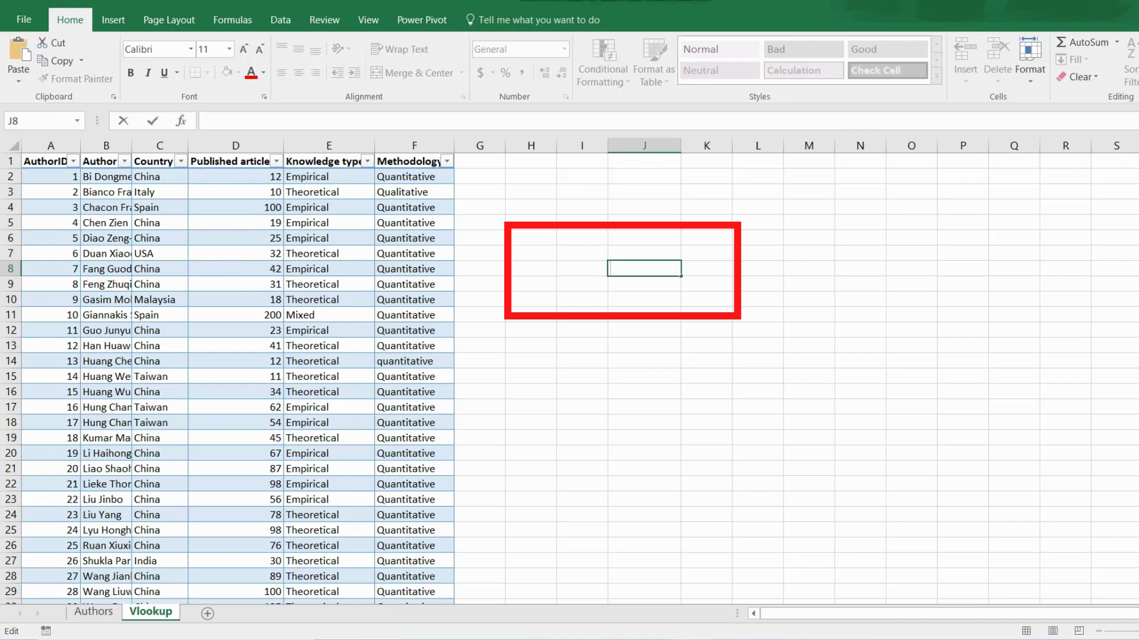
{"action": "type", "text": "Author"}
{"action": "key", "text": "Return"}
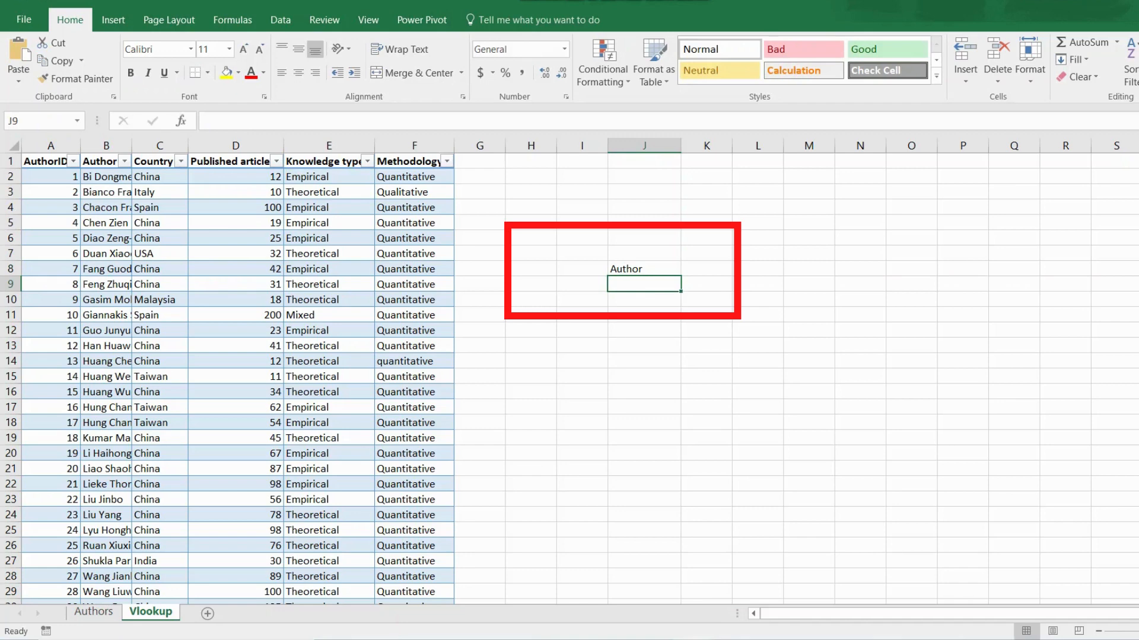
{"action": "type", "text": "Publi"}
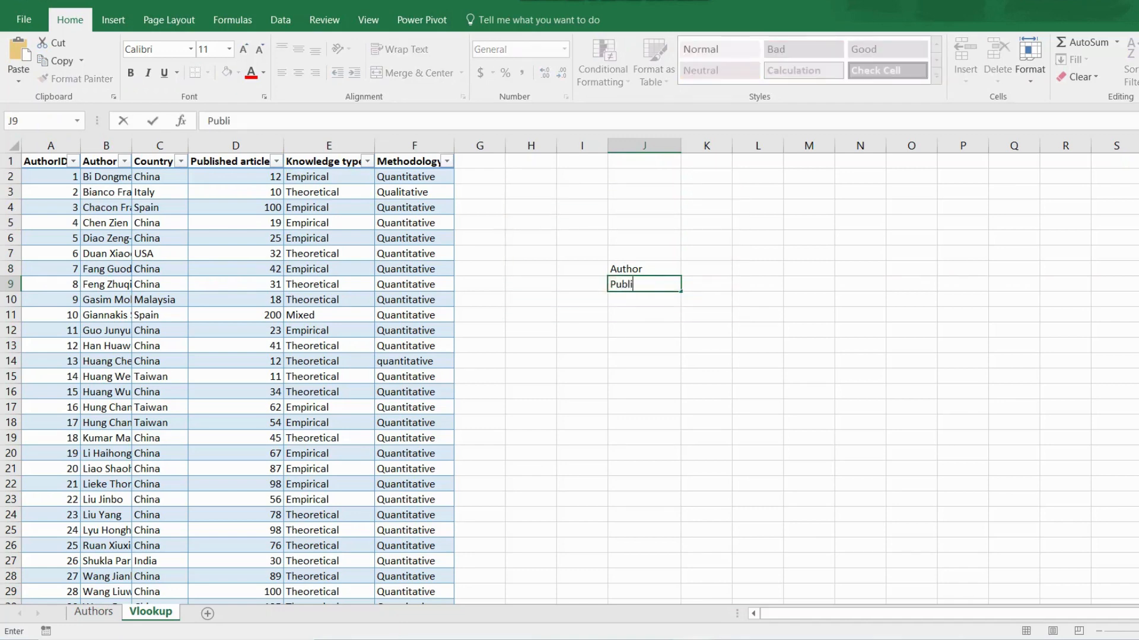
{"action": "type", "text": "shed articles"}
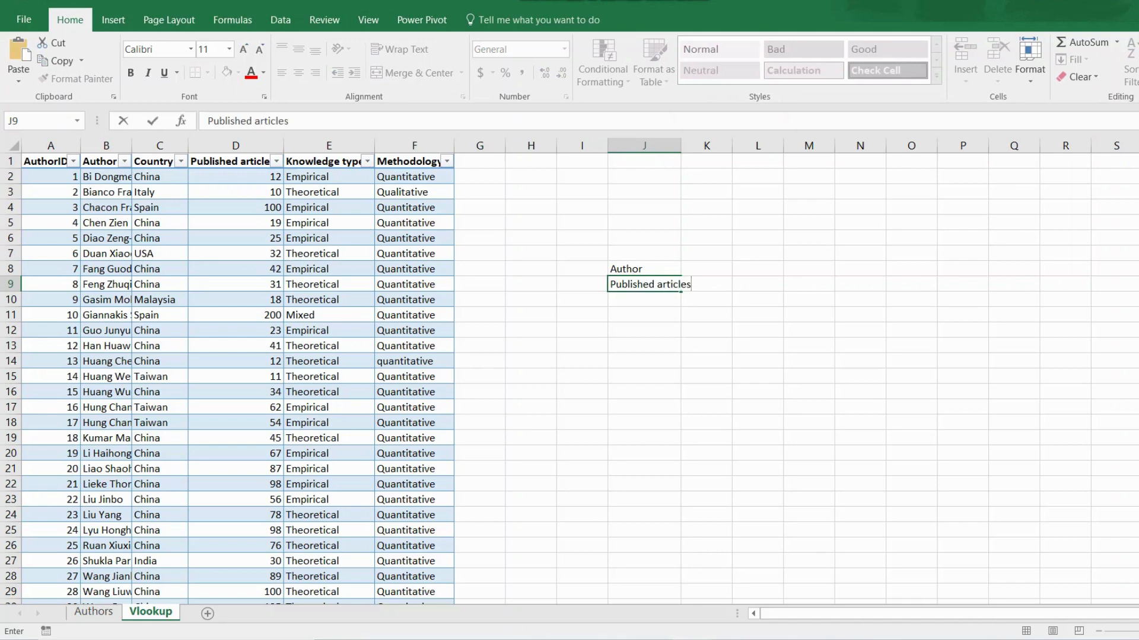
{"action": "key", "text": "F2"}
{"action": "key", "text": "Return"}
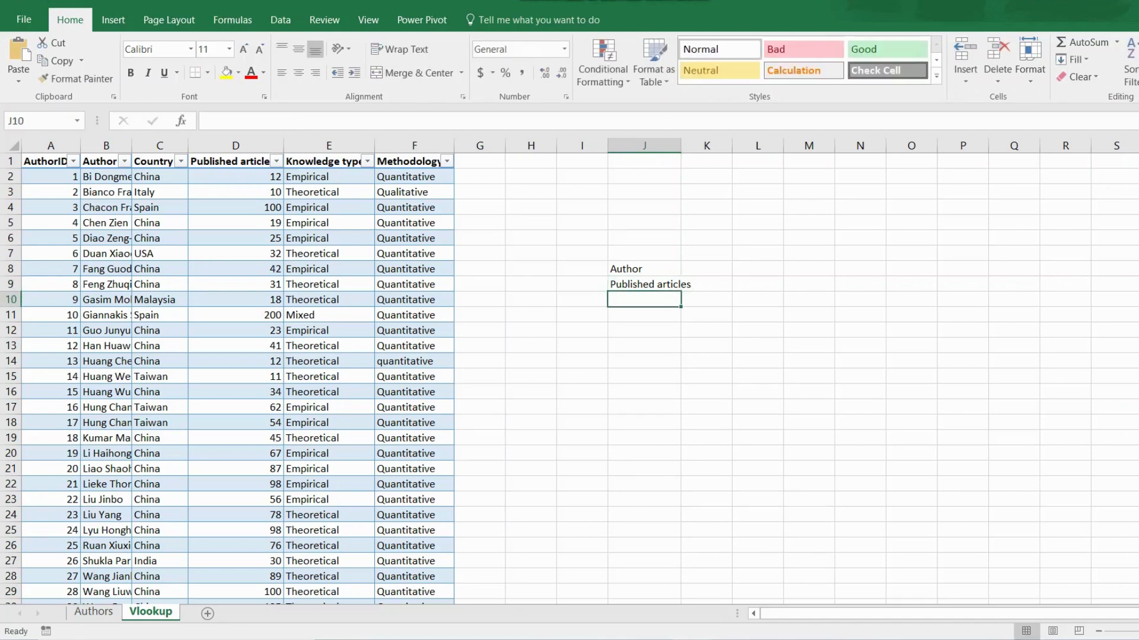
Widen column J slightly and start a =VLOOKUP( formula in K9.
{"action": "left_click", "coordinate": [706, 284]}
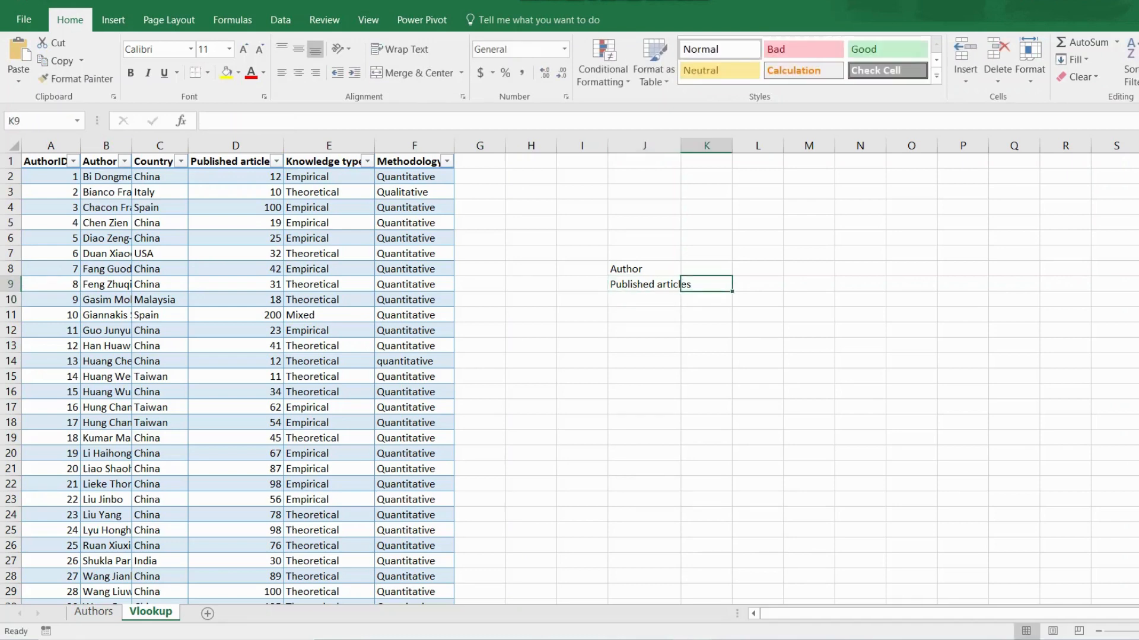
{"action": "left_click_drag", "start_coordinate": [680, 145], "coordinate": [694, 145]}
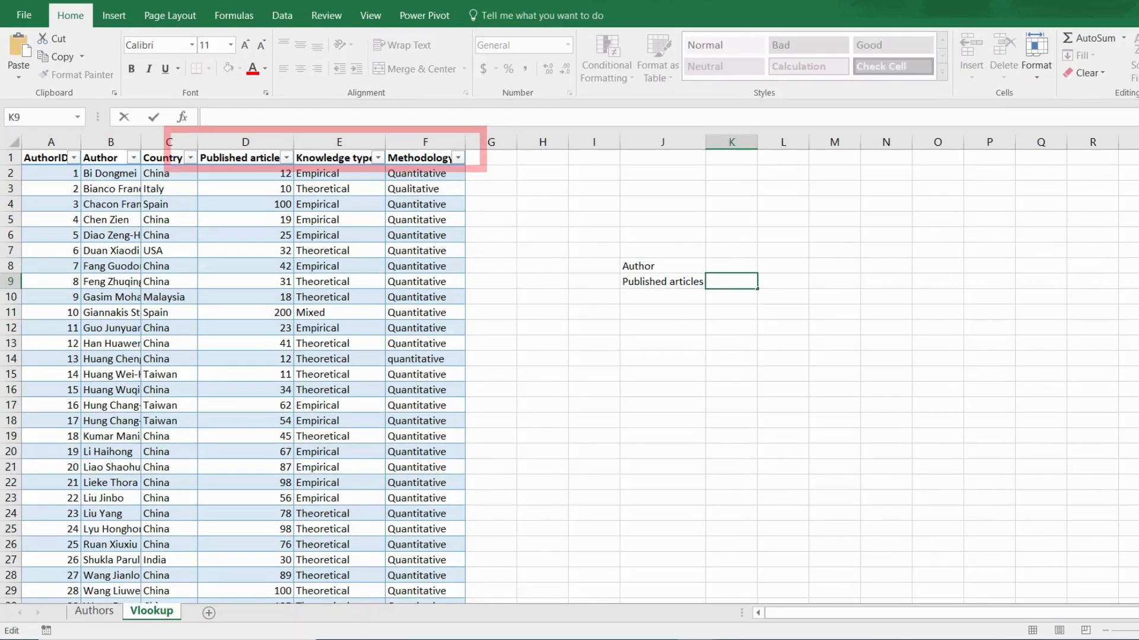
{"action": "type", "text": "="}
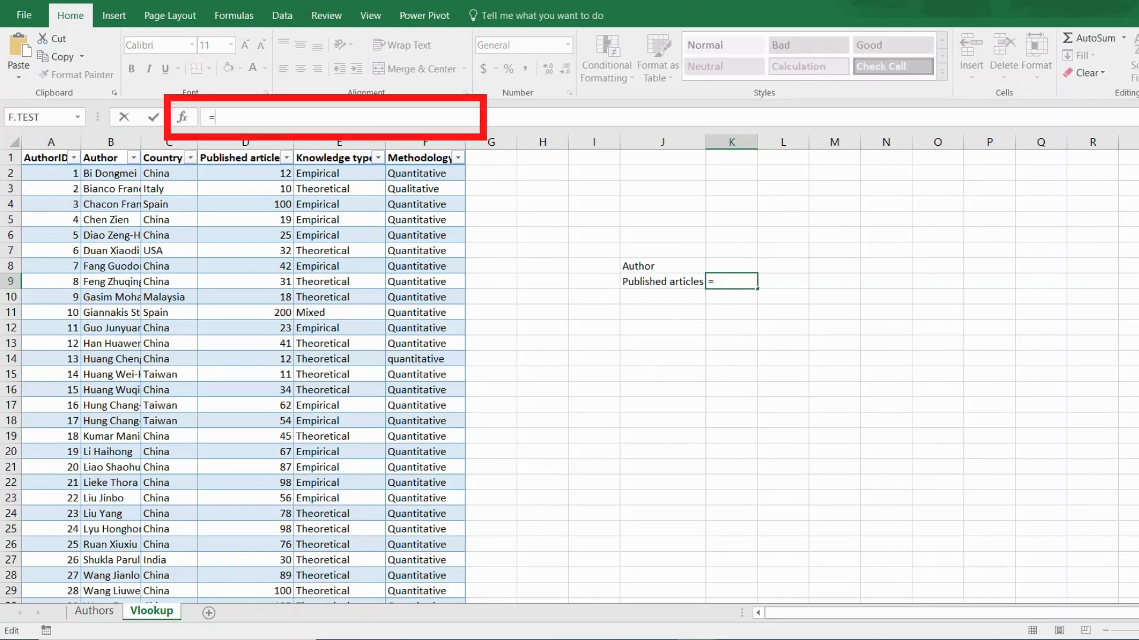
{"action": "type", "text": "V"}
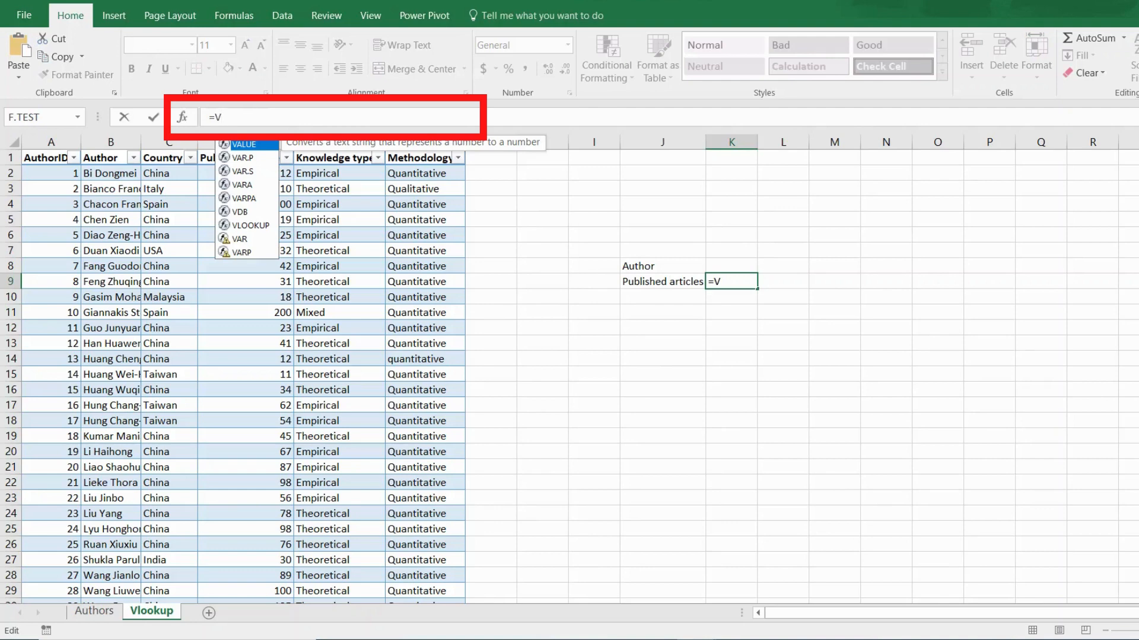
{"action": "type", "text": "L"}
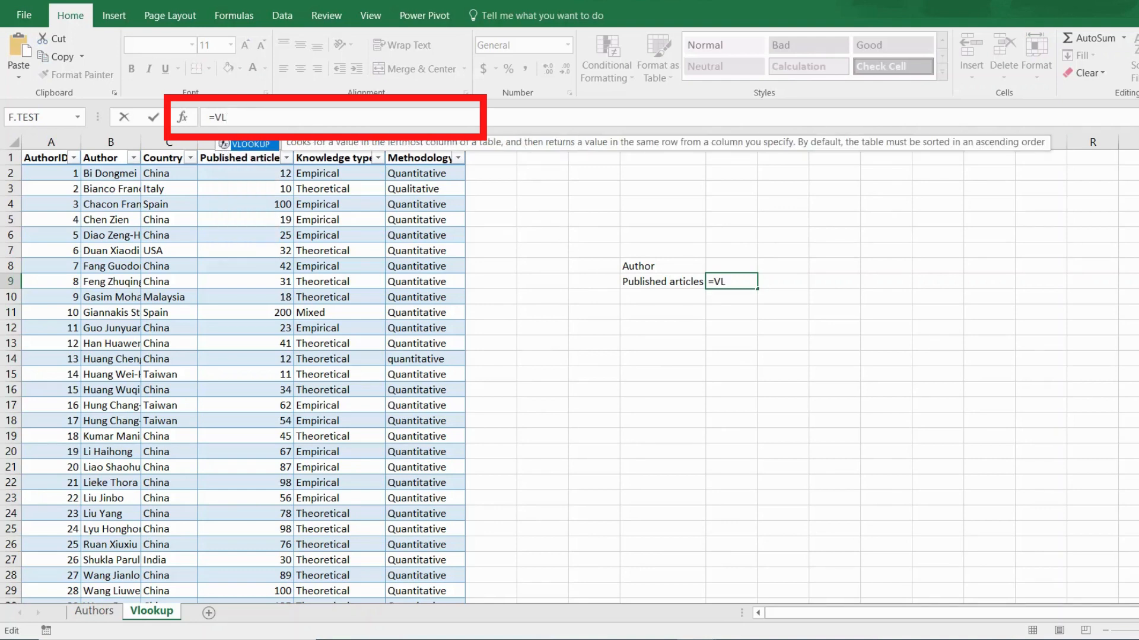
{"action": "key", "text": "Tab"}
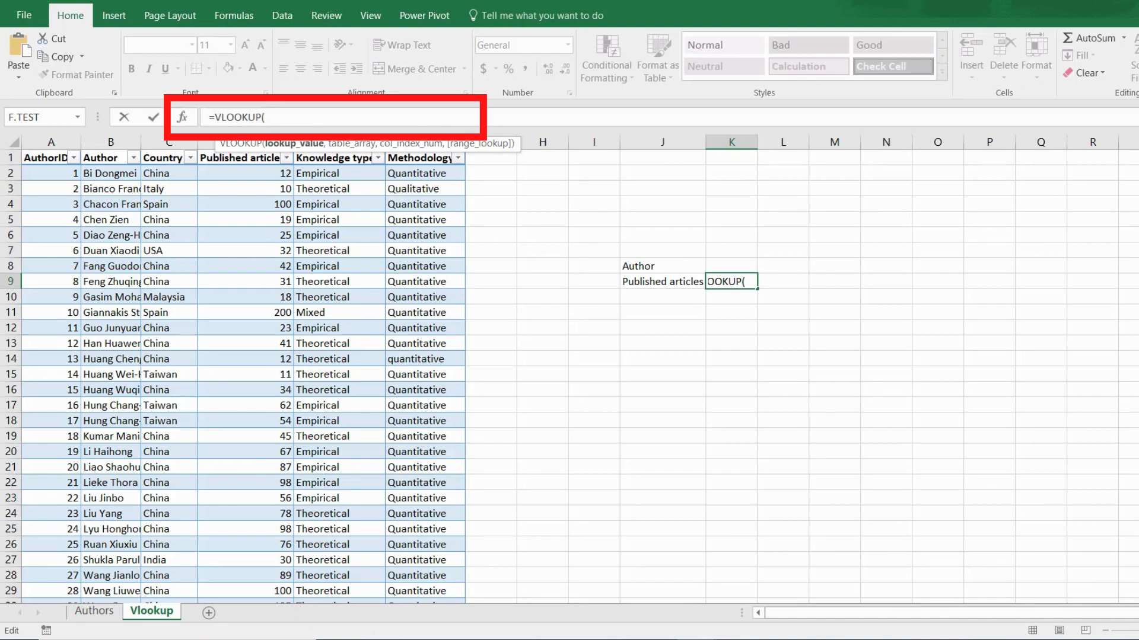
Give the VLOOKUP lookup value K8 and table range B2:F31.
{"action": "left_click", "coordinate": [731, 265]}
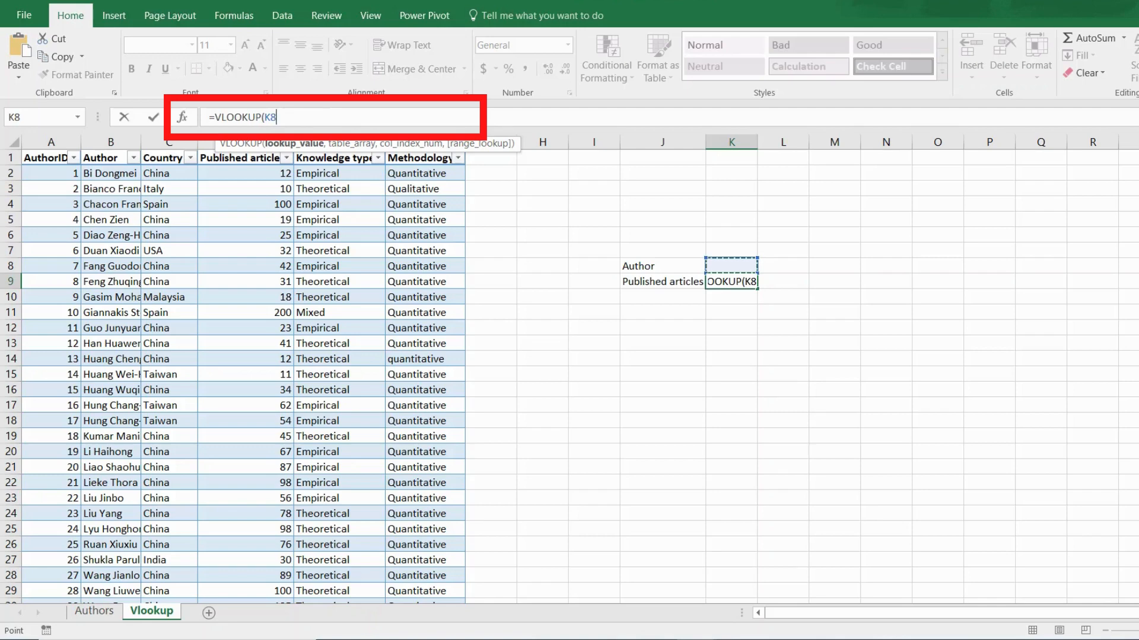
{"action": "type", "text": ","}
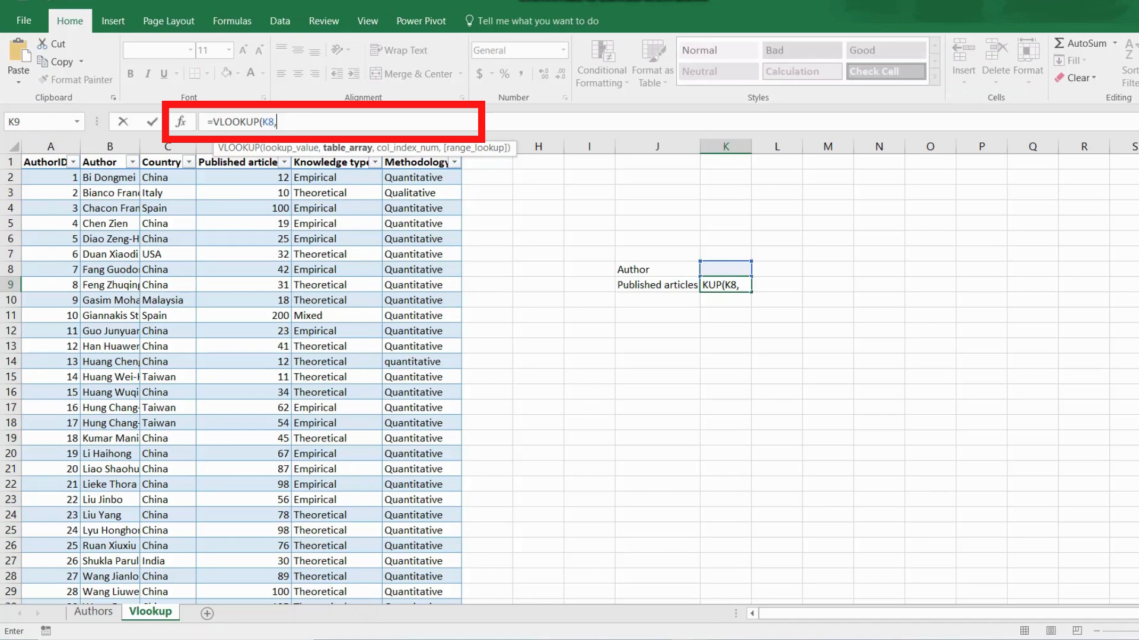
{"action": "left_click", "coordinate": [110, 177]}
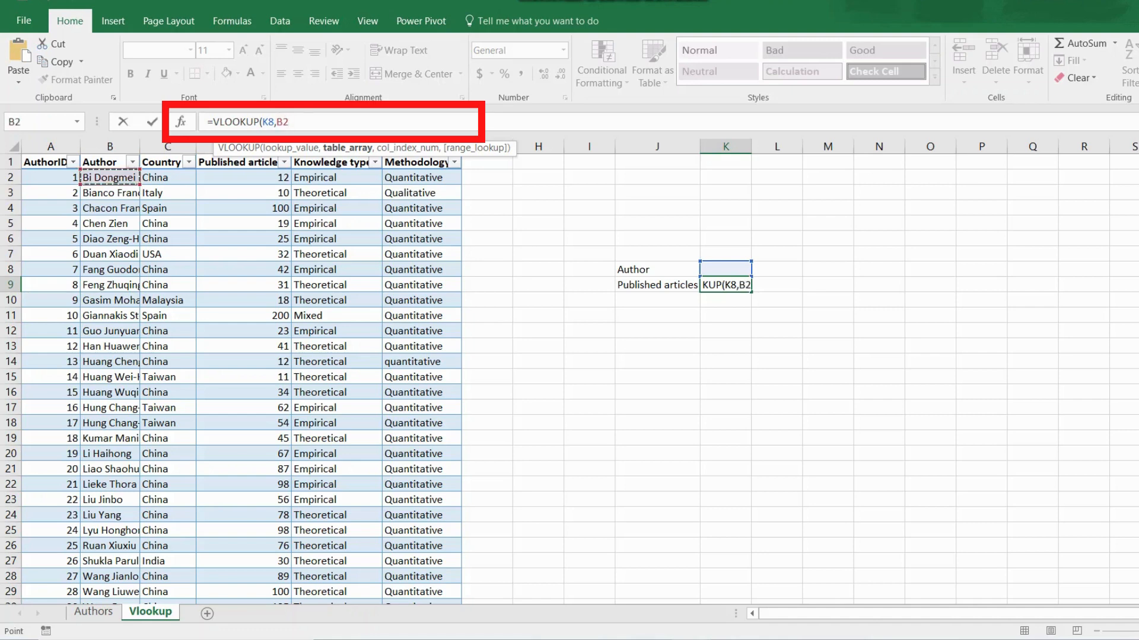
{"action": "scroll", "coordinate": [570, 380], "scroll_direction": "down", "scroll_amount": 1}
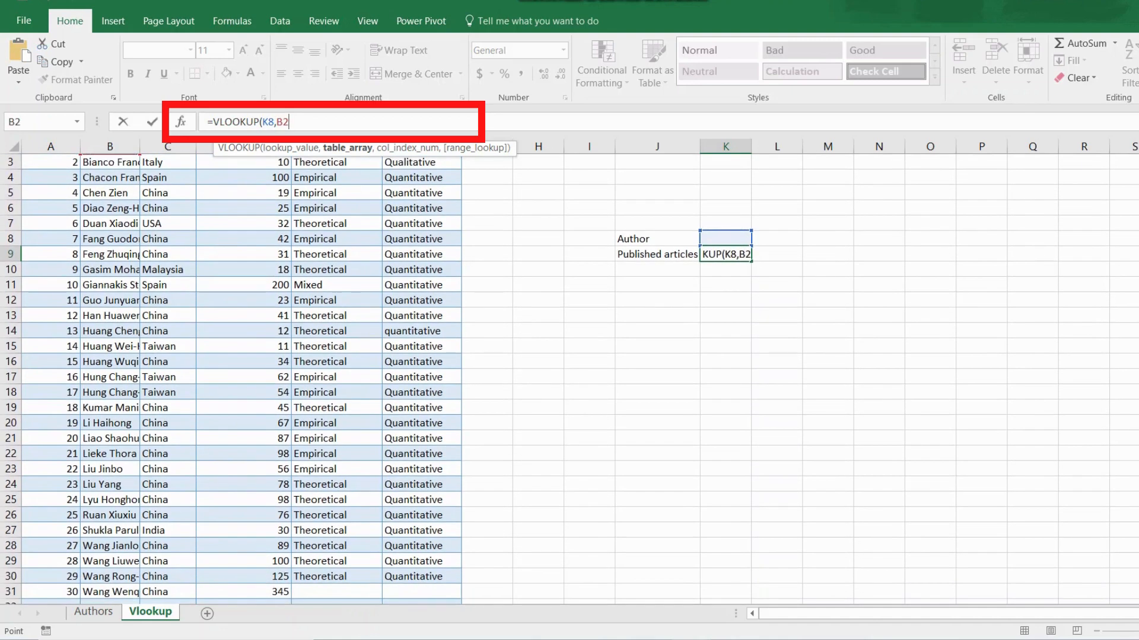
{"action": "left_click", "coordinate": [421, 592]}
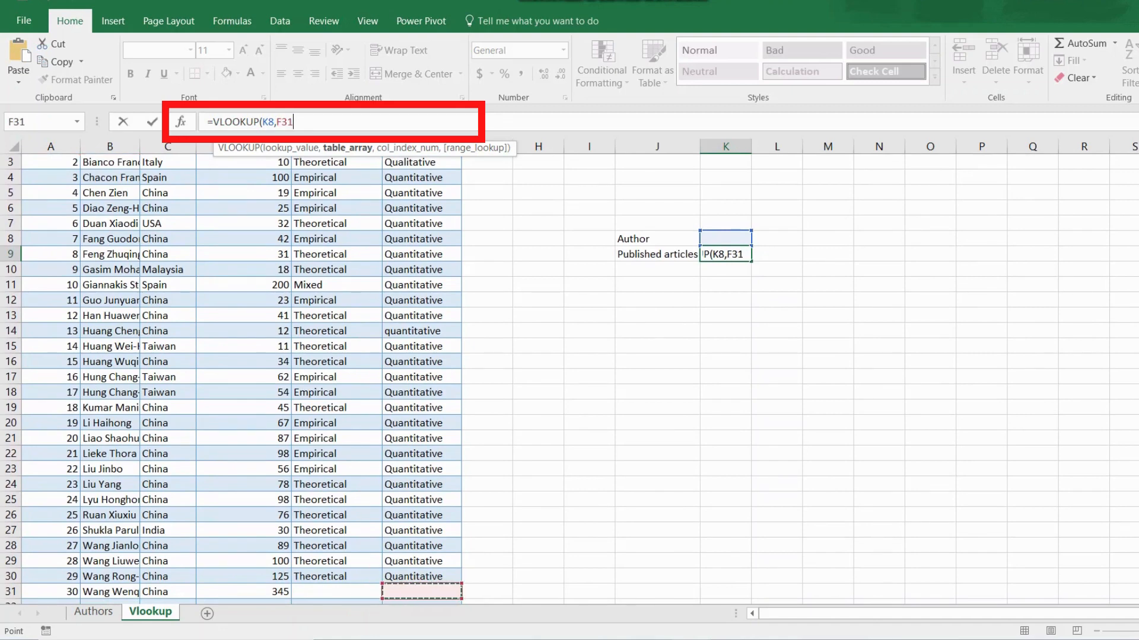
{"action": "scroll", "coordinate": [238, 379], "scroll_direction": "up", "scroll_amount": 1}
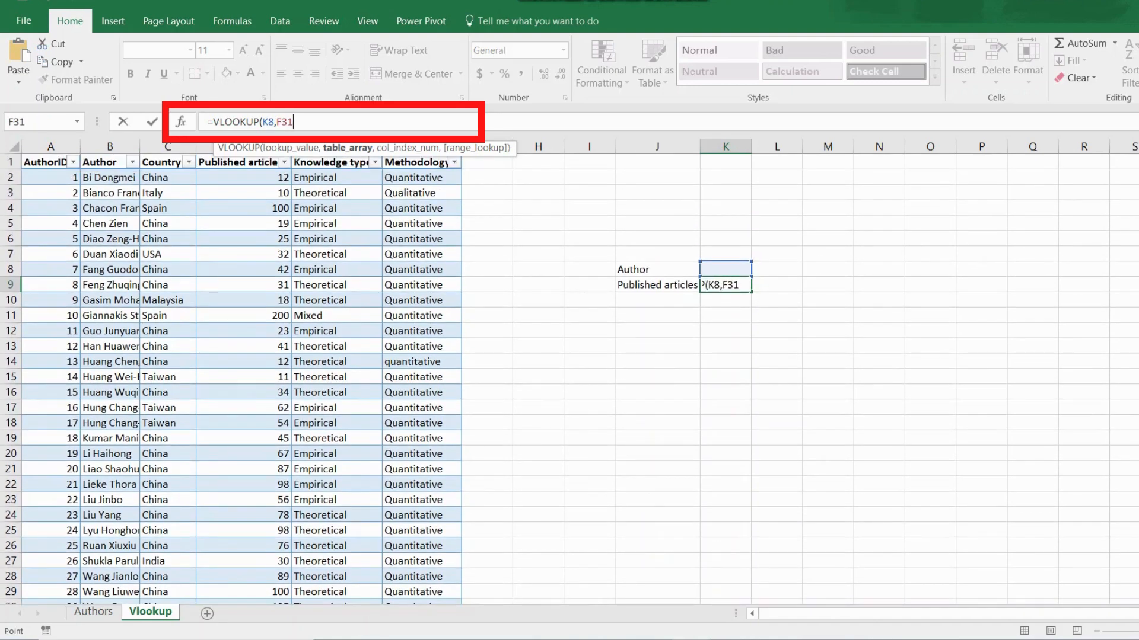
{"action": "left_click", "coordinate": [110, 178]}
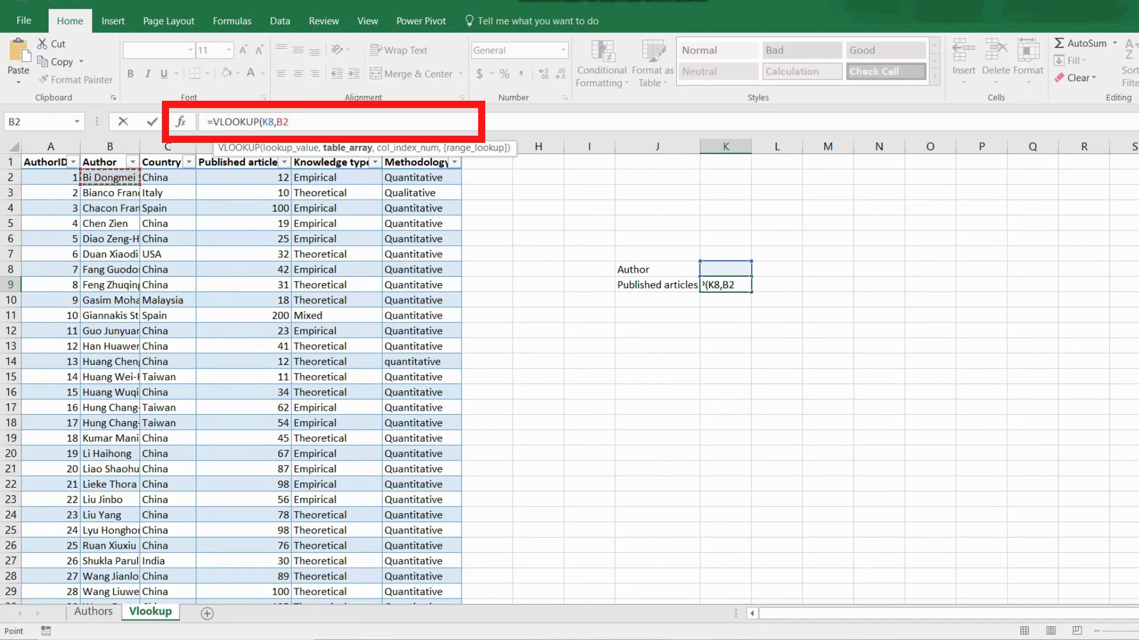
{"action": "key", "text": "F8"}
{"action": "scroll", "coordinate": [238, 379], "scroll_direction": "down", "scroll_amount": 1}
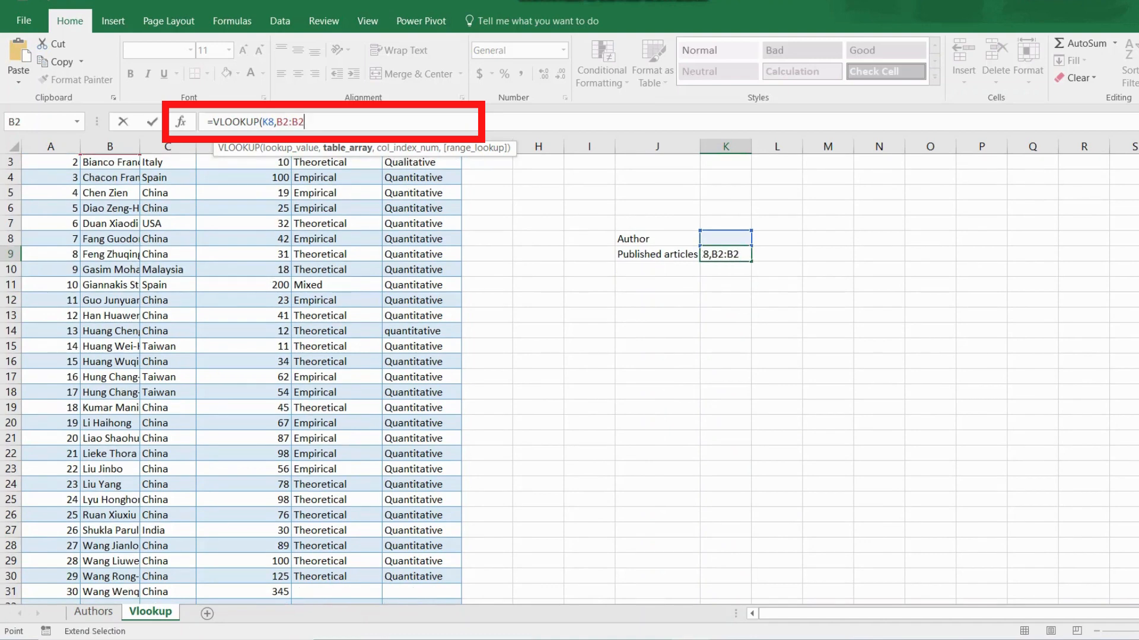
{"action": "left_click", "coordinate": [421, 592]}
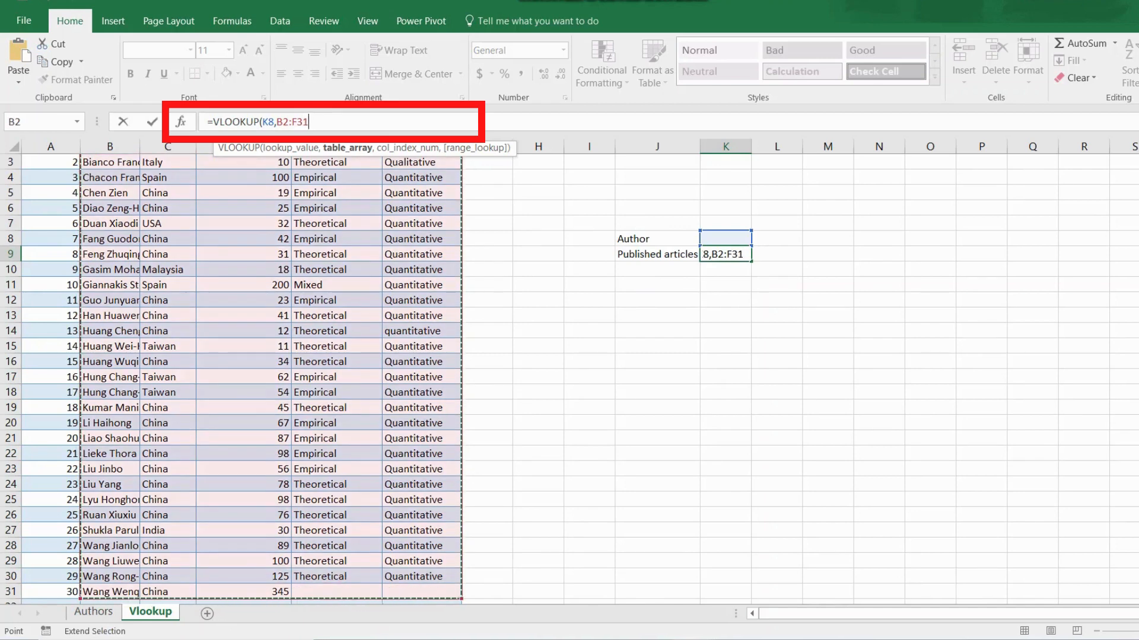
{"action": "scroll", "coordinate": [238, 379], "scroll_direction": "up", "scroll_amount": 1}
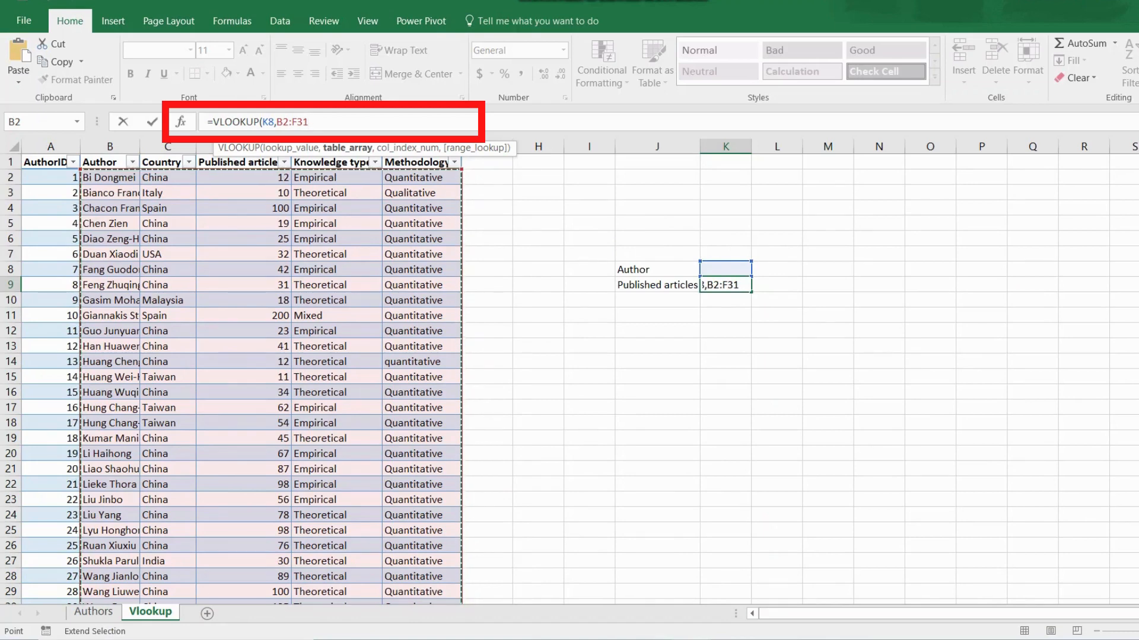
{"action": "type", "text": ","}
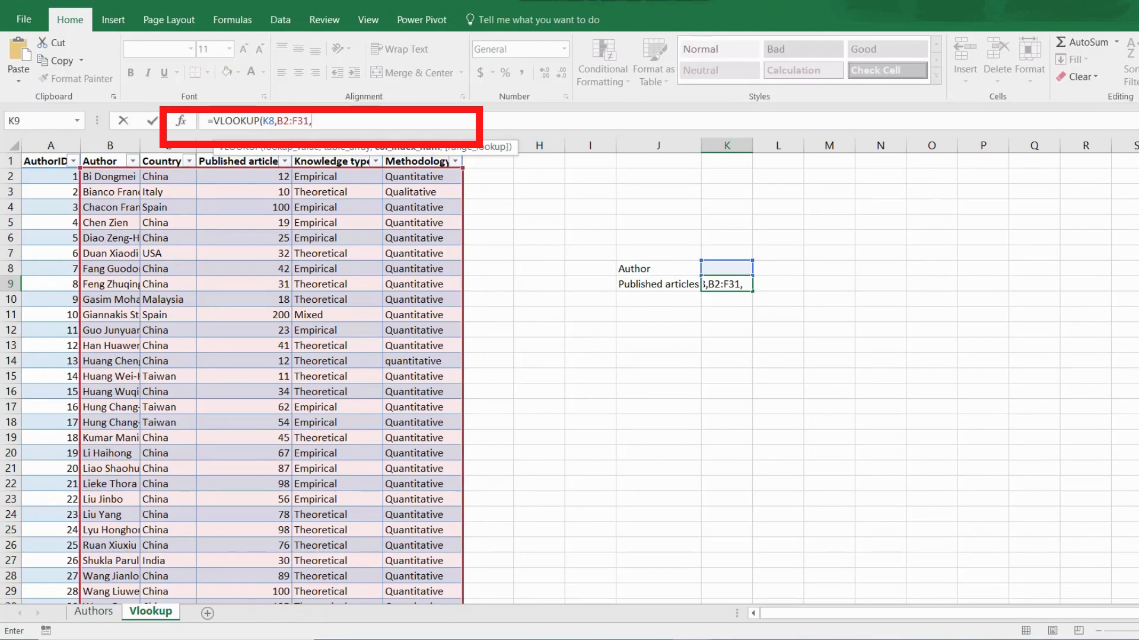
Finish the formula with column index 3 and FALSE, giving =VLOOKUP(K8,B2:F31,3,FALSE).
{"action": "type", "text": "3,"}
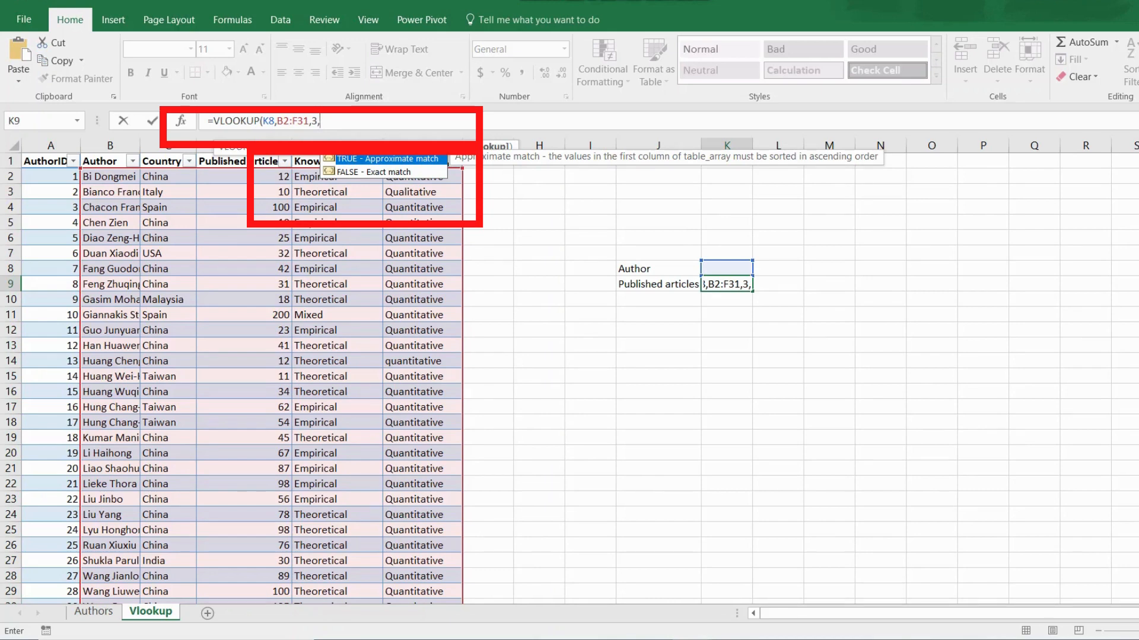
{"action": "type", "text": "Fal"}
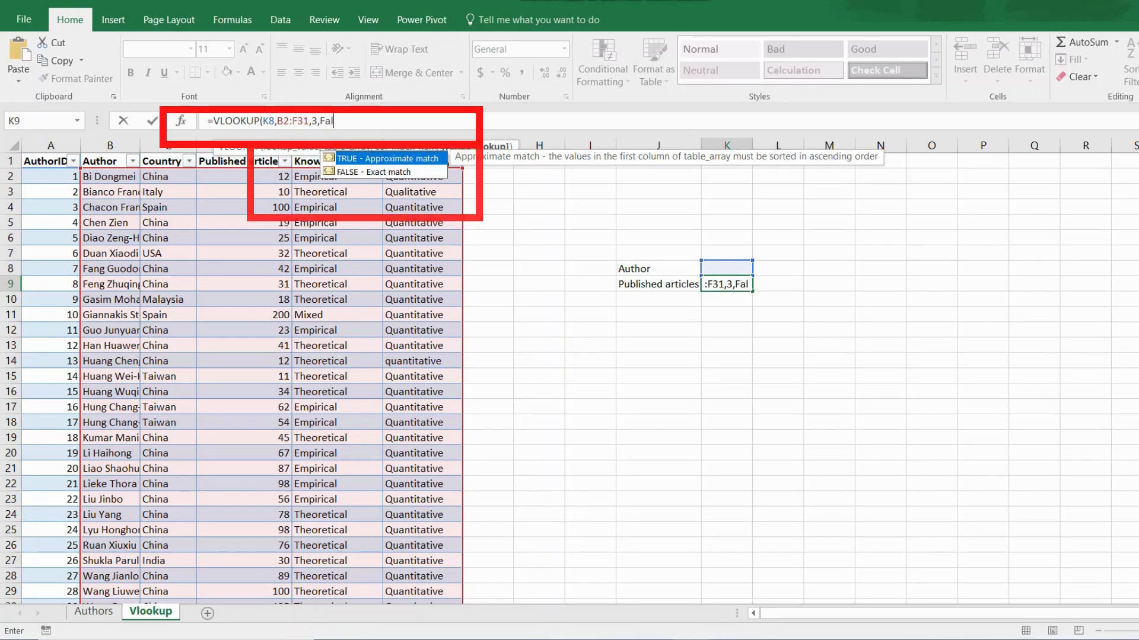
{"action": "key", "text": "Down"}
{"action": "key", "text": "Tab"}
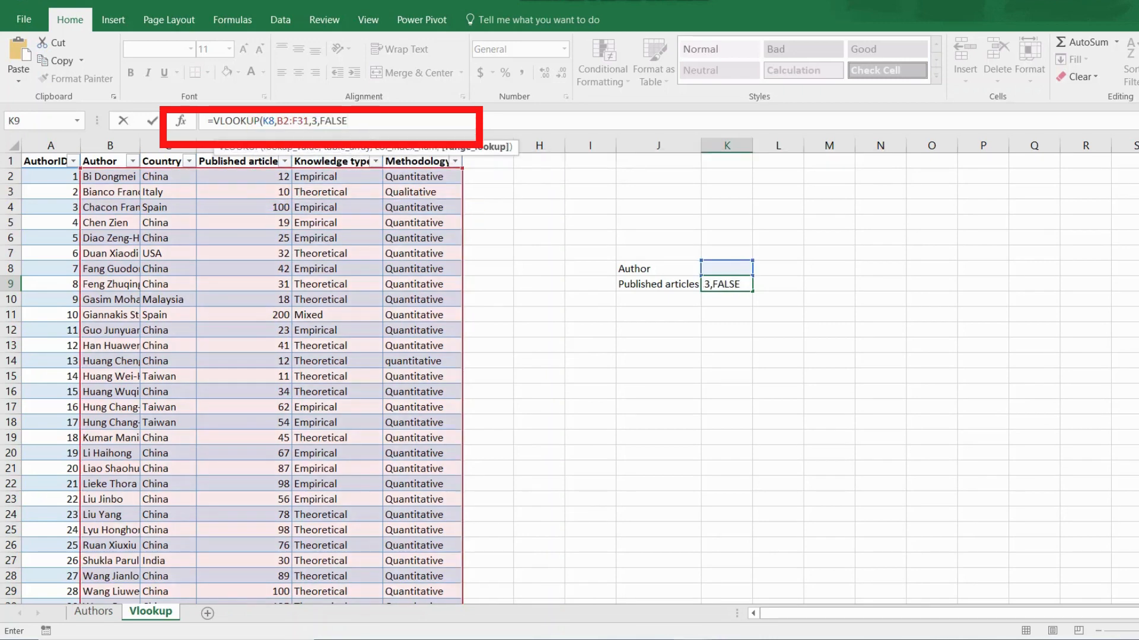
{"action": "key", "text": "F2"}
{"action": "type", "text": ")"}
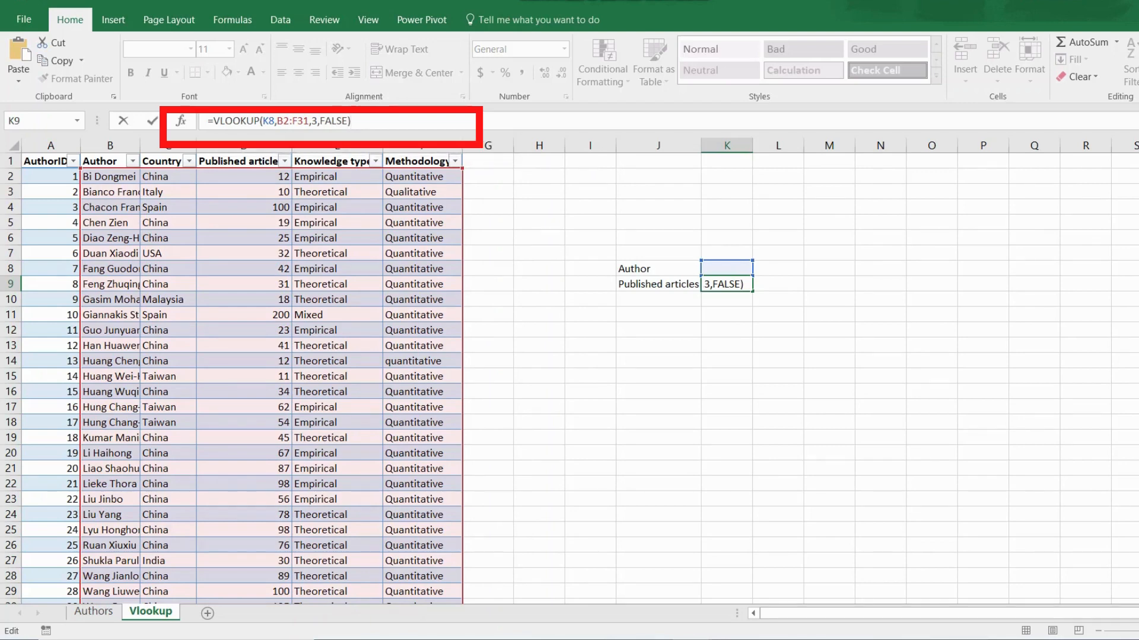
{"action": "key", "text": "Return"}
Enter an author name from the table in K8 so K9 returns 56.
{"action": "left_click", "coordinate": [727, 330]}
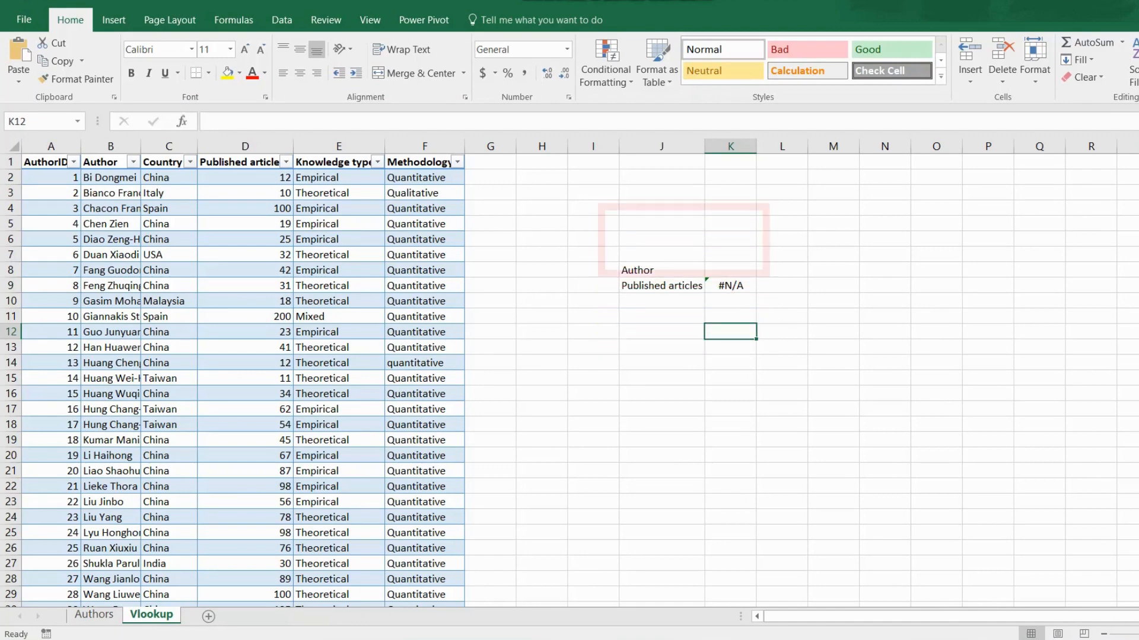
{"action": "left_click", "coordinate": [730, 270]}
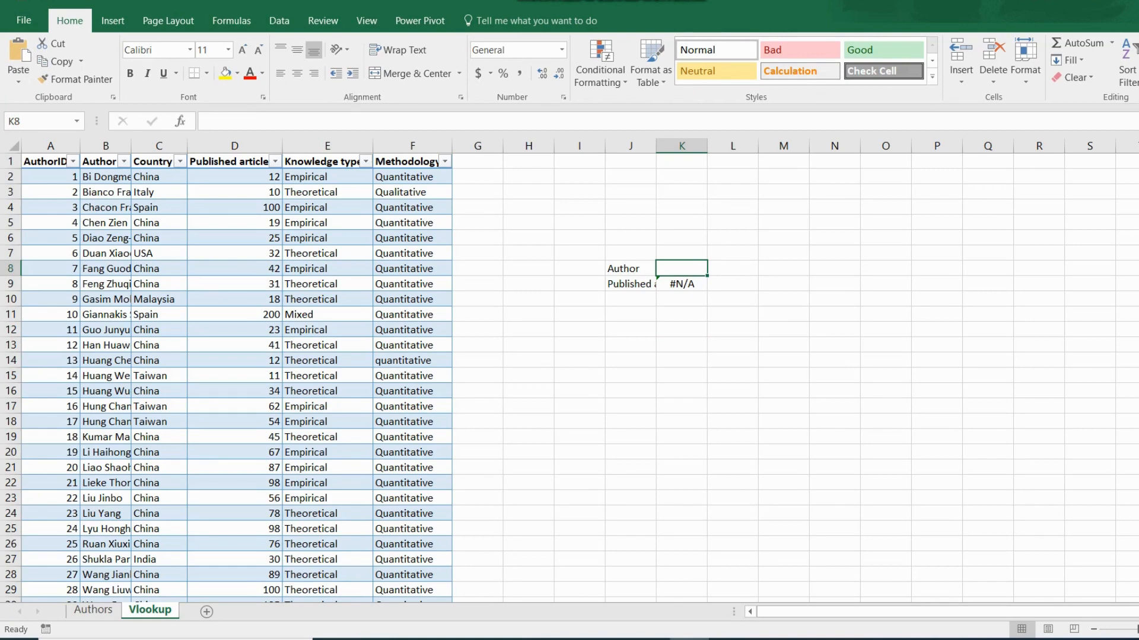
{"action": "type", "text": "B"}
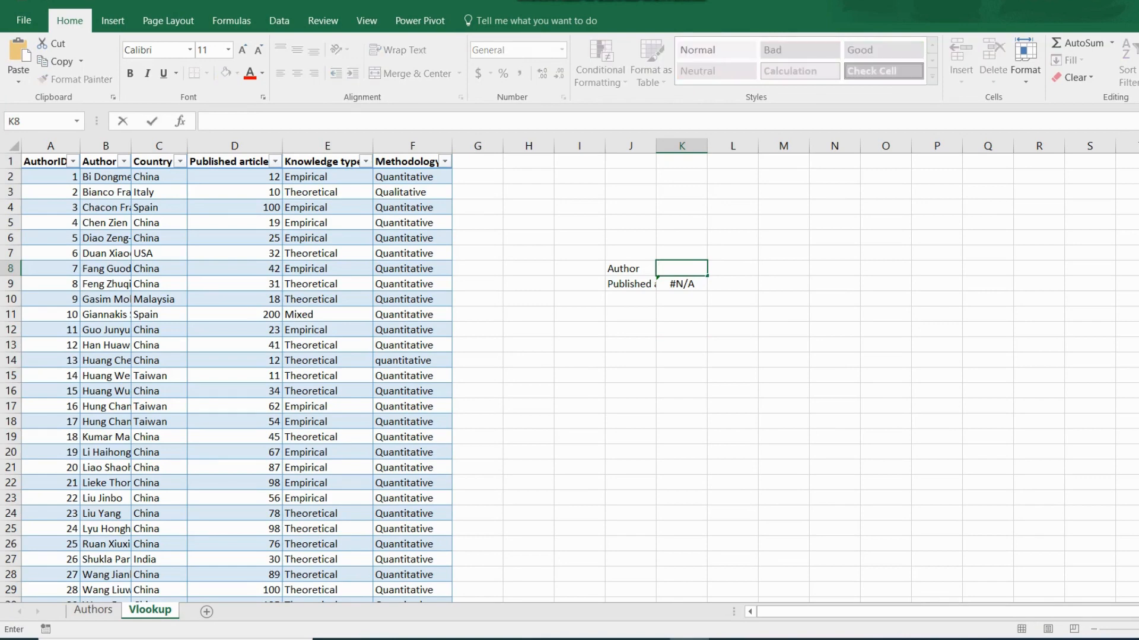
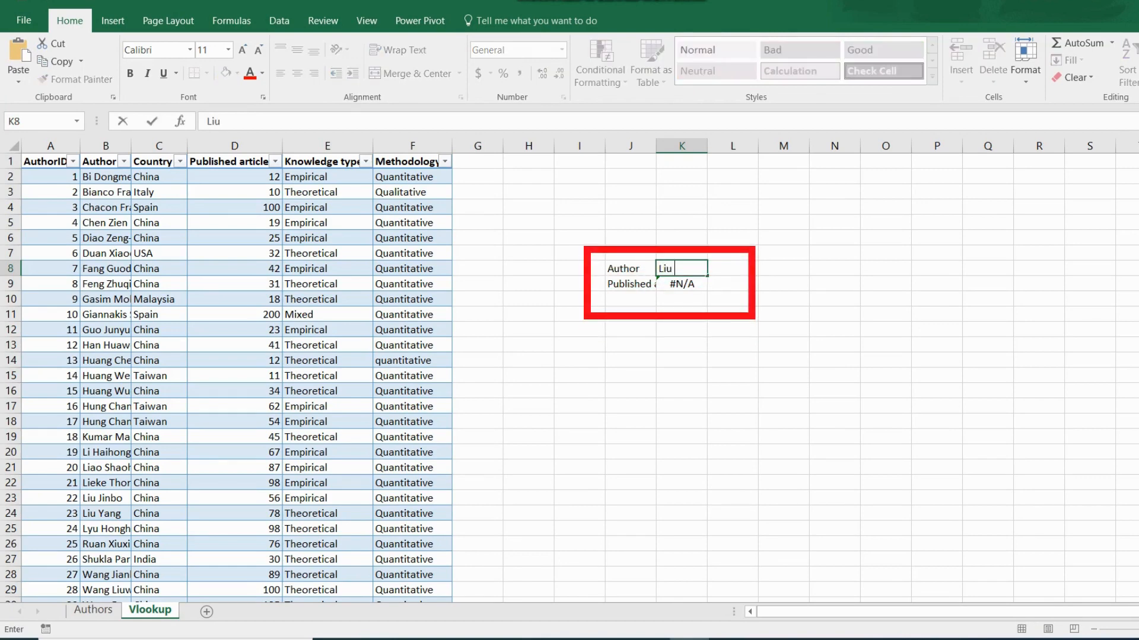
{"action": "key", "text": "Return"}
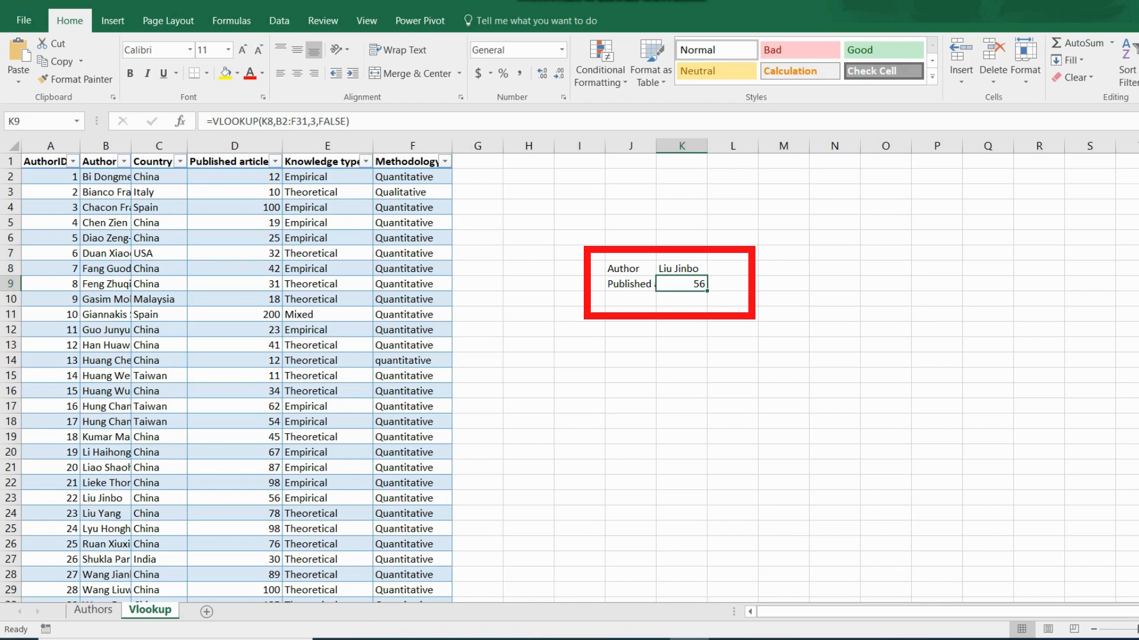
Delete the author name from K8.
{"action": "double_click", "coordinate": [681, 268]}
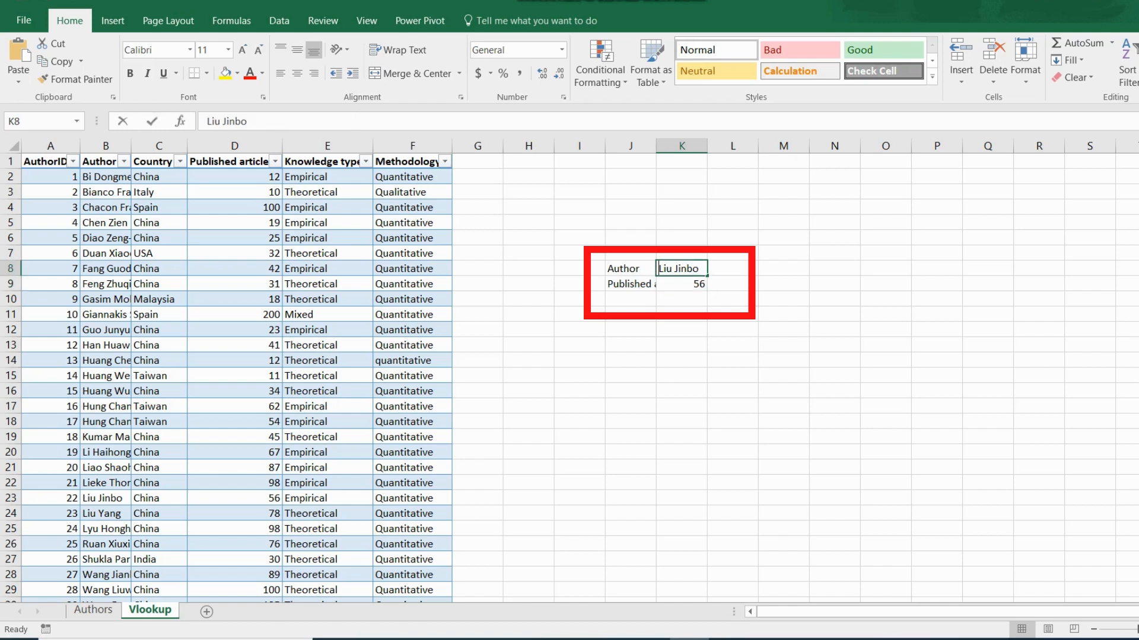
{"action": "left_click_drag", "start_coordinate": [658, 268], "coordinate": [698, 268]}
{"action": "key", "text": "BackSpace"}
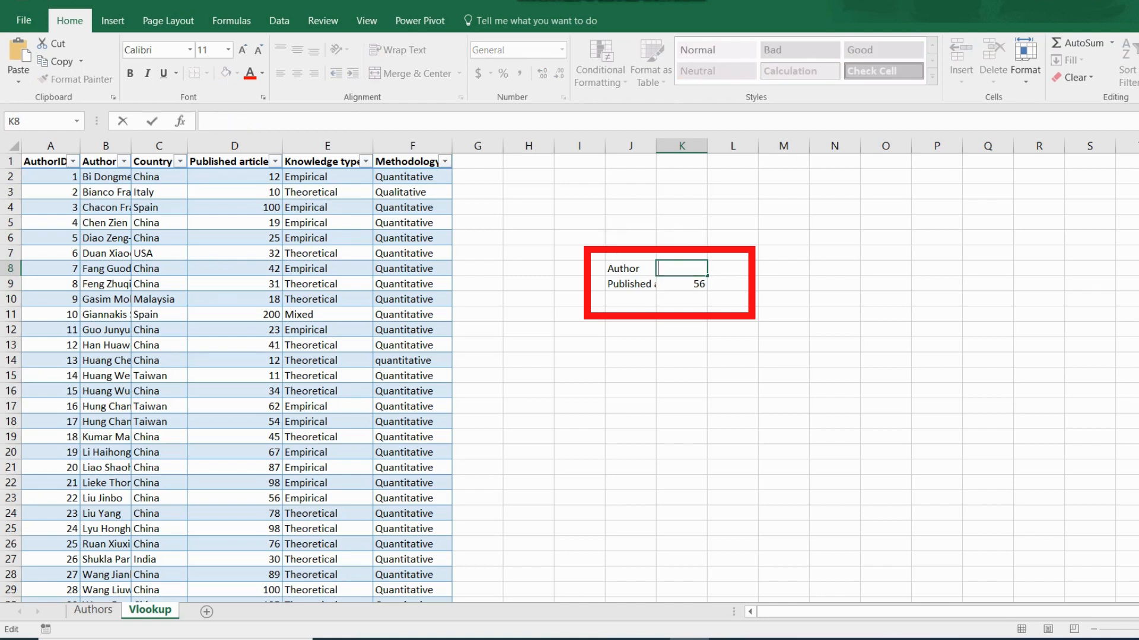
Enter a different author's name in K8 so K9 shows 19.
{"action": "key", "text": "Return"}
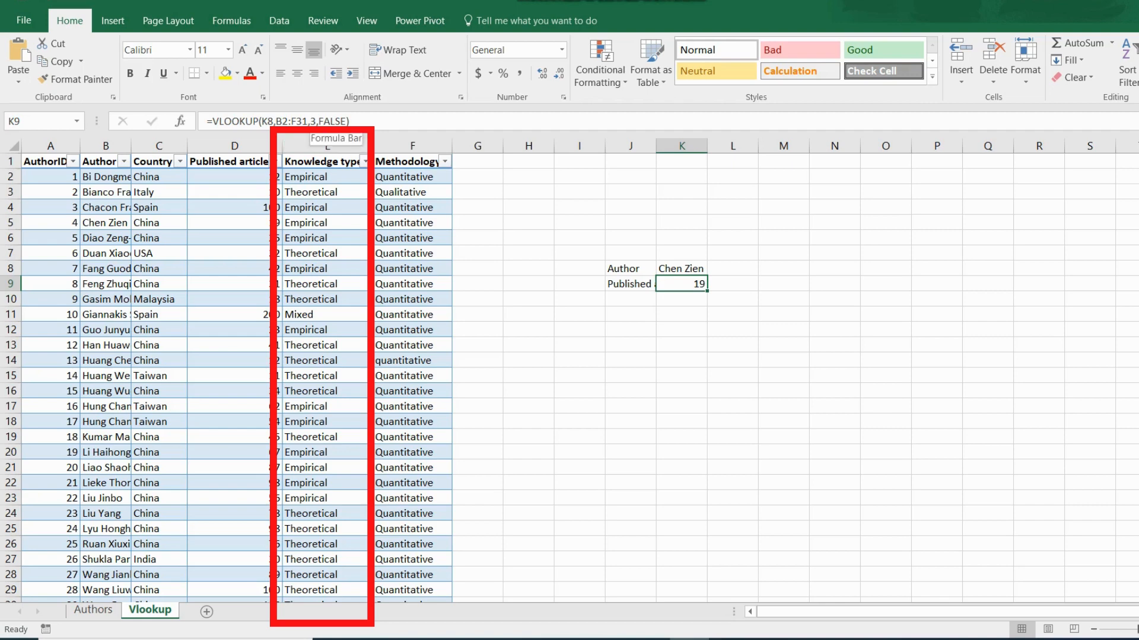
Change K9's VLOOKUP column index from 3 to 4 so it returns Empirical.
{"action": "left_click", "coordinate": [317, 121]}
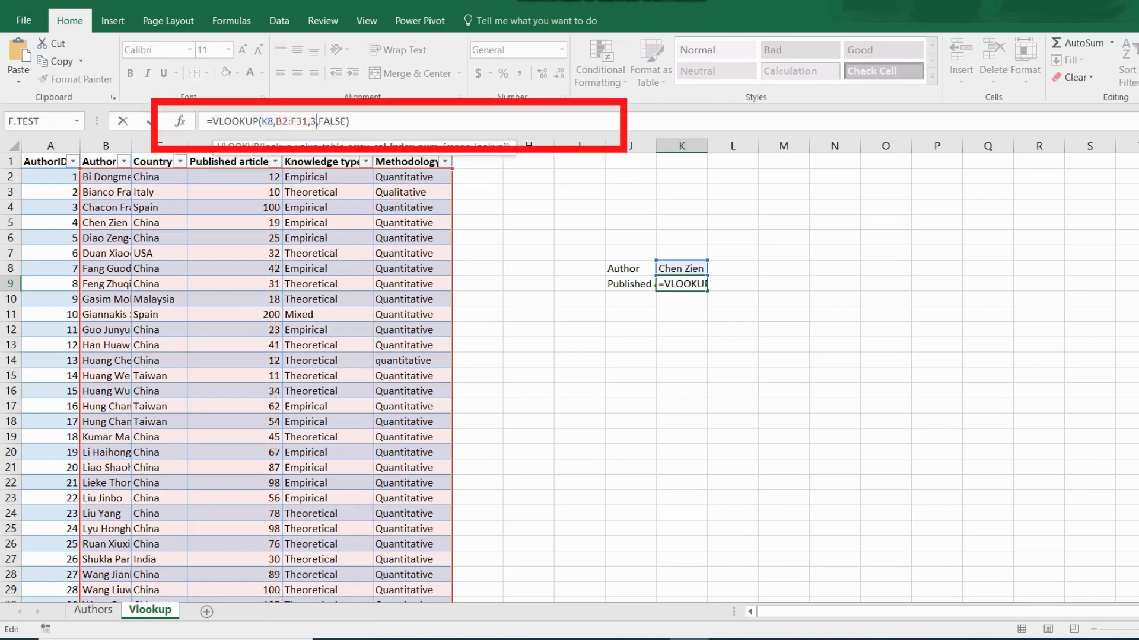
{"action": "key", "text": "BackSpace"}
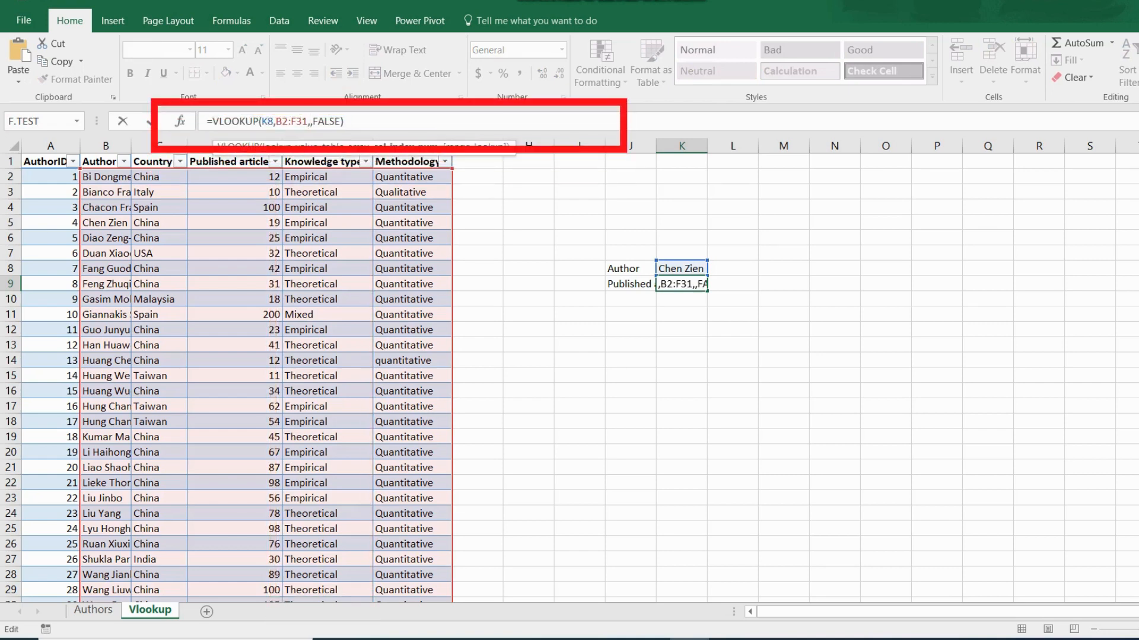
{"action": "type", "text": "4"}
{"action": "key", "text": "Return"}
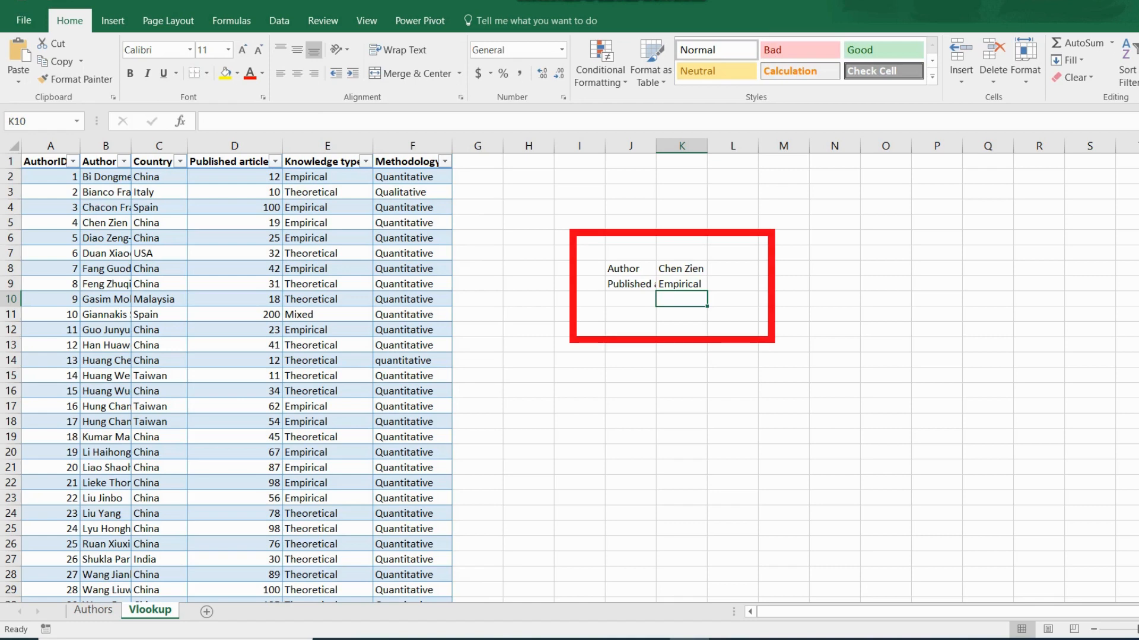
Relabel J9 as 'Knowledge type', widen column J, then clear J9 again.
{"action": "left_click", "coordinate": [629, 284]}
{"action": "key", "text": "BackSpace"}
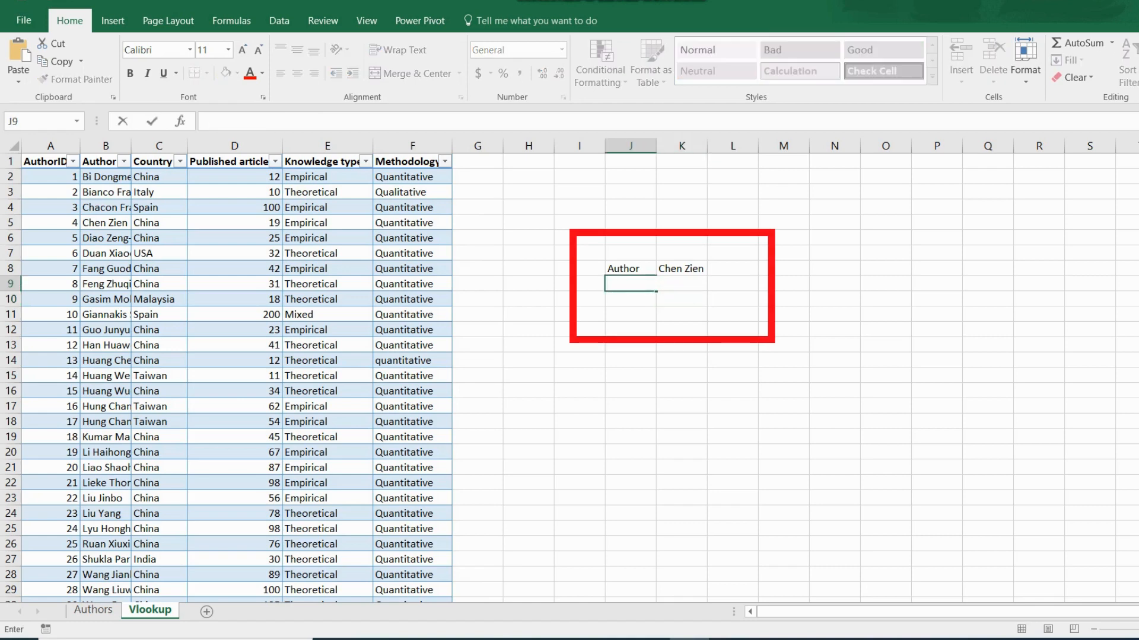
{"action": "type", "text": "Knowledge"}
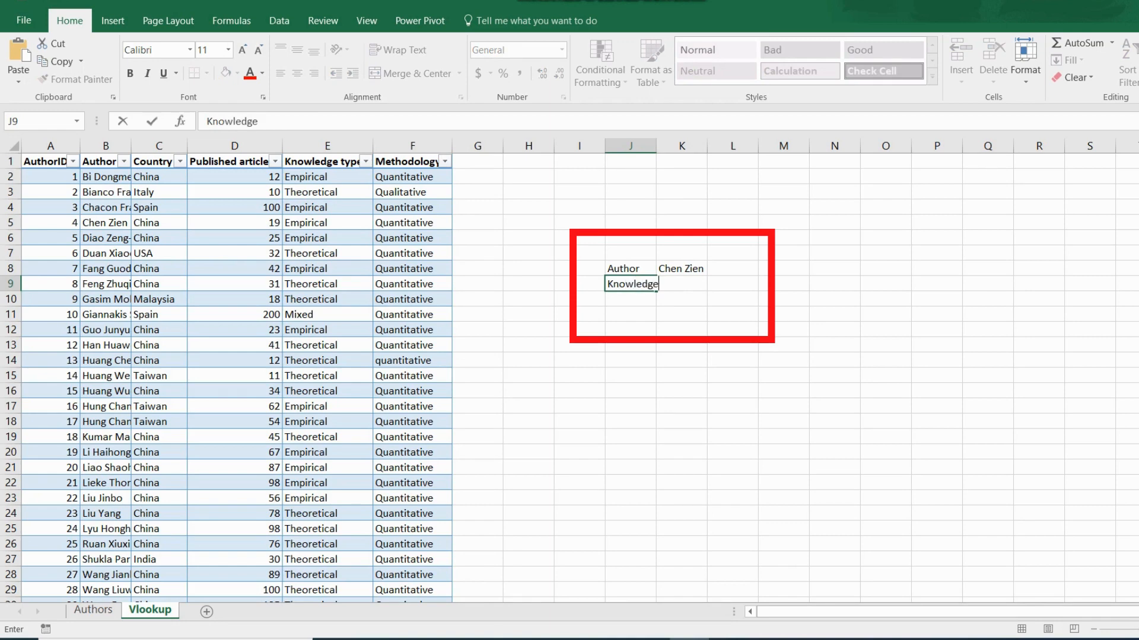
{"action": "type", "text": " type"}
{"action": "key", "text": "Return"}
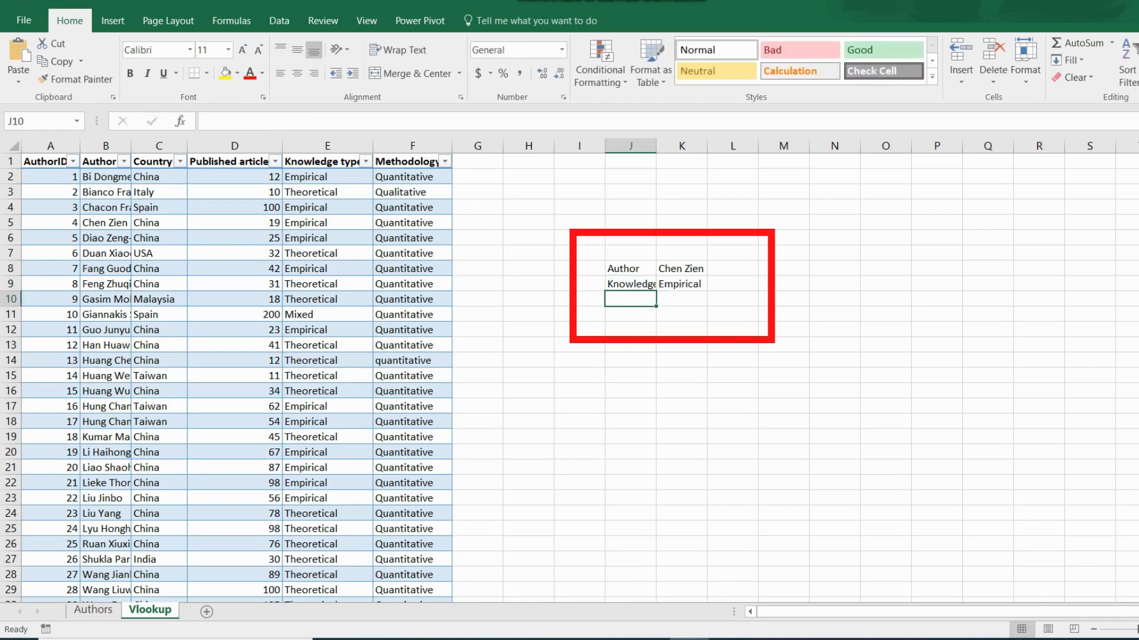
{"action": "left_click_drag", "start_coordinate": [656, 146], "coordinate": [678, 146]}
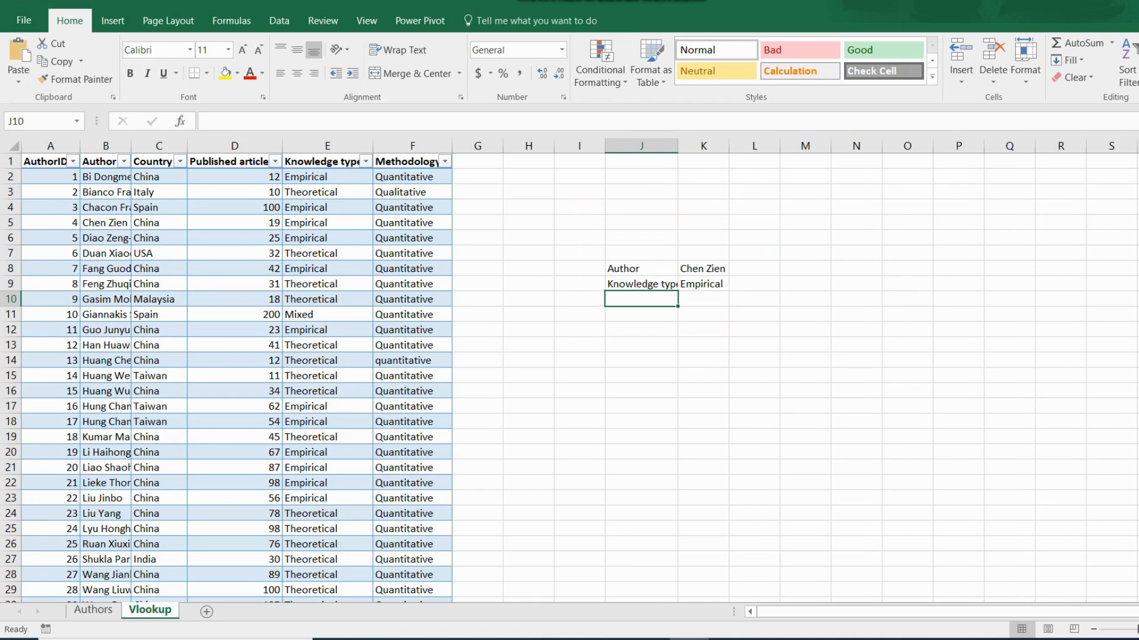
{"action": "key", "text": "Up"}
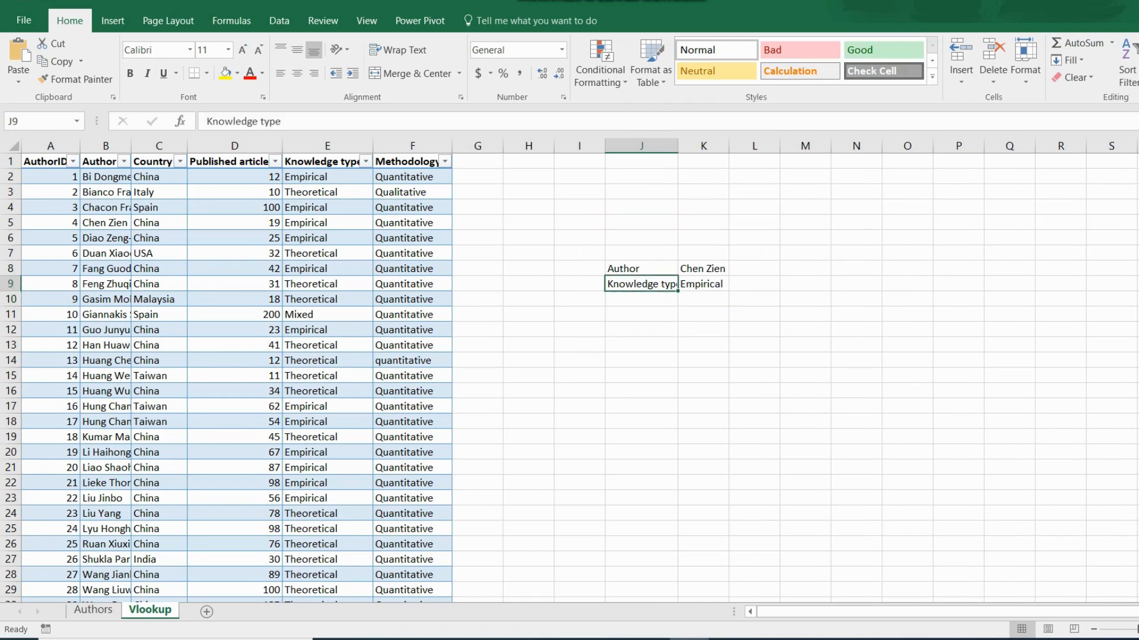
{"action": "key", "text": "BackSpace"}
Label J9 'methodology'.
{"action": "type", "text": "methodu"}
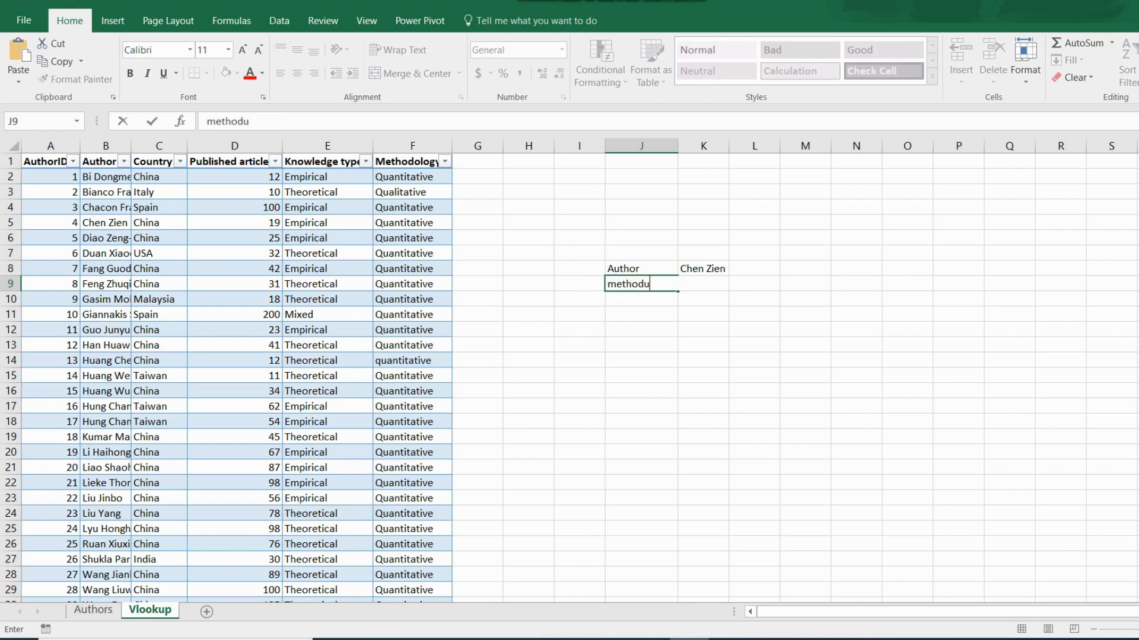
{"action": "key", "text": "BackSpace"}
{"action": "type", "text": "ology"}
{"action": "key", "text": "Return"}
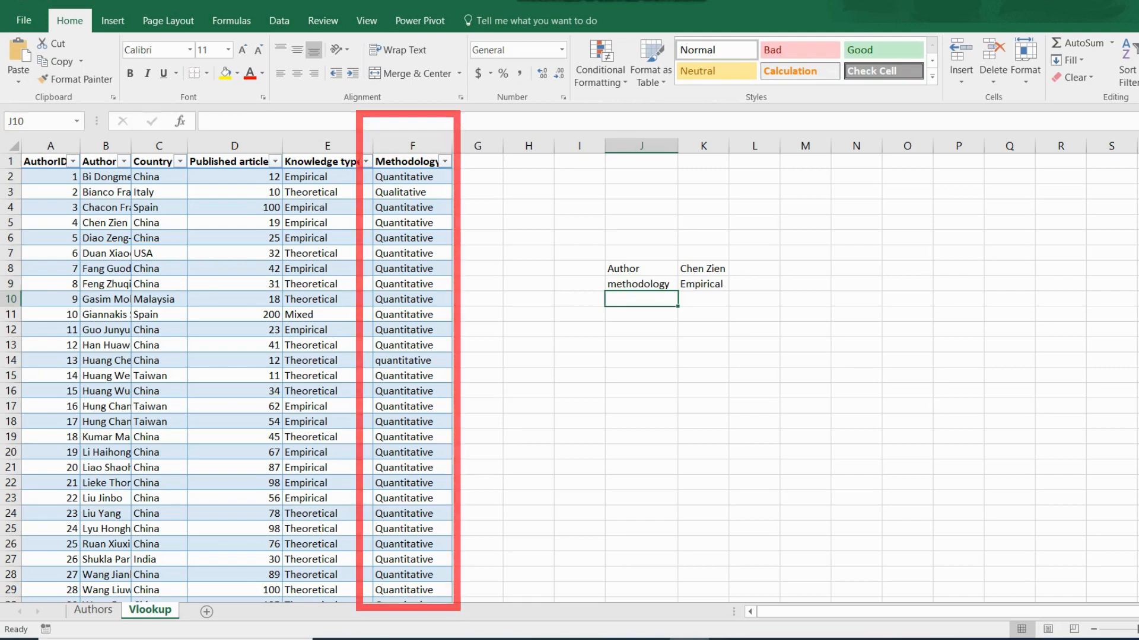
Change K9's column index from 4 to 5 to return Quantitative, then check row 5.
{"action": "left_click", "coordinate": [703, 284]}
{"action": "left_click", "coordinate": [323, 122]}
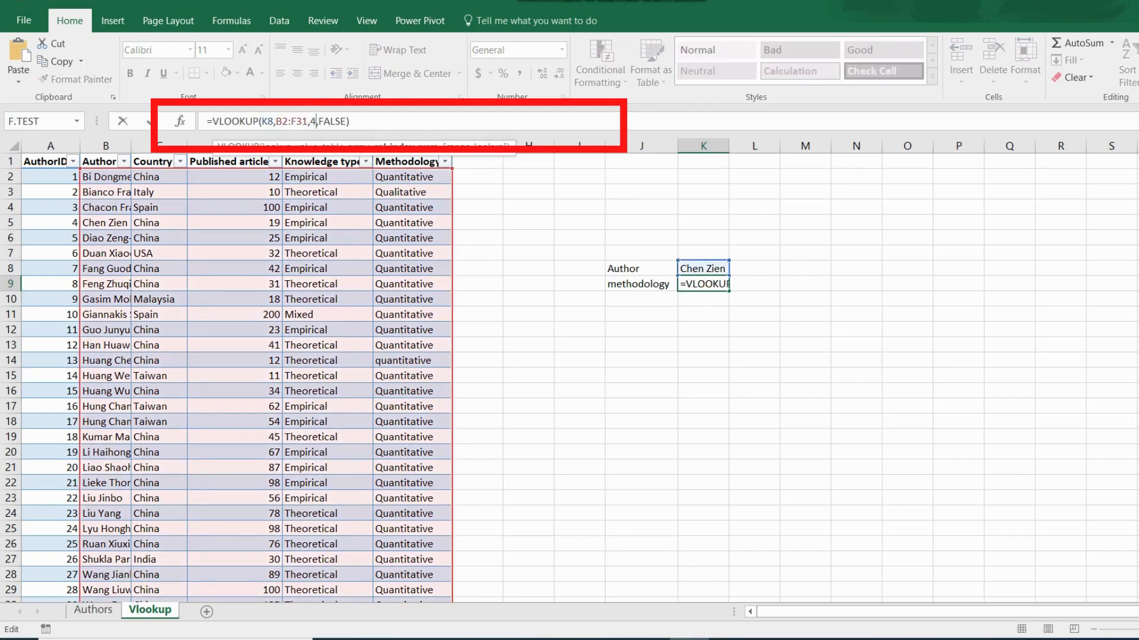
{"action": "key", "text": "BackSpace"}
{"action": "type", "text": "5"}
{"action": "key", "text": "Return"}
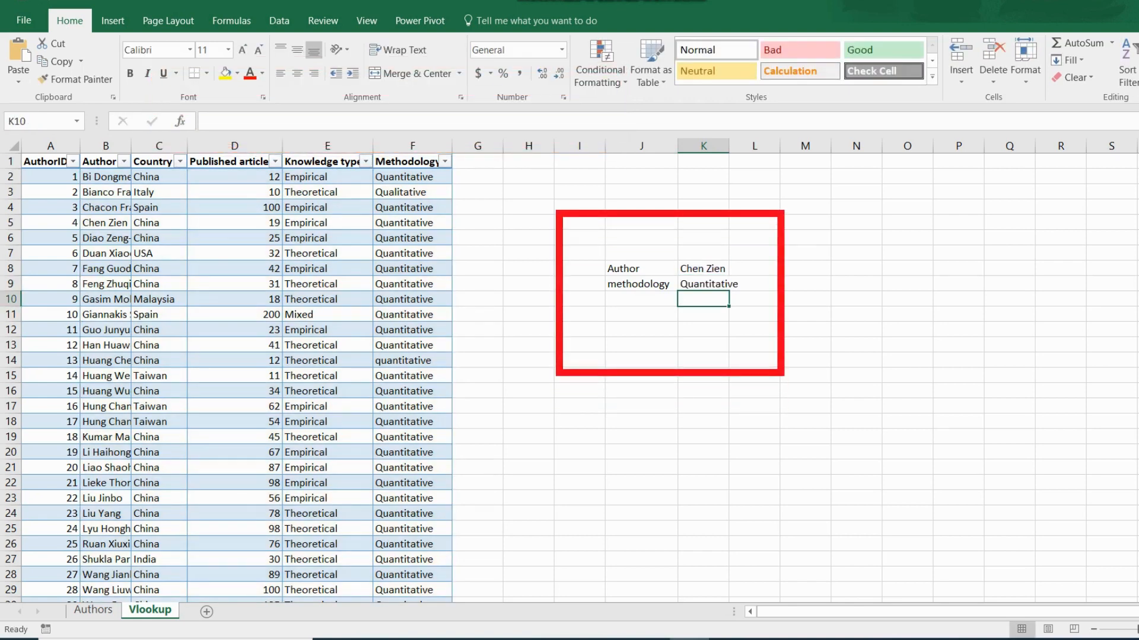
{"action": "left_click", "coordinate": [10, 223]}
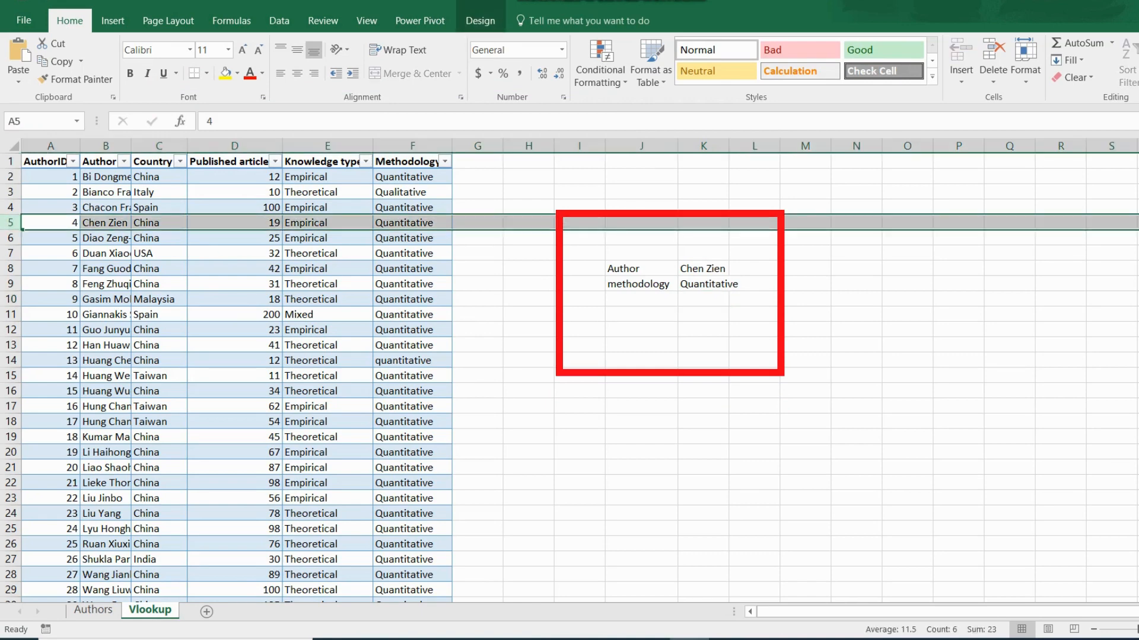